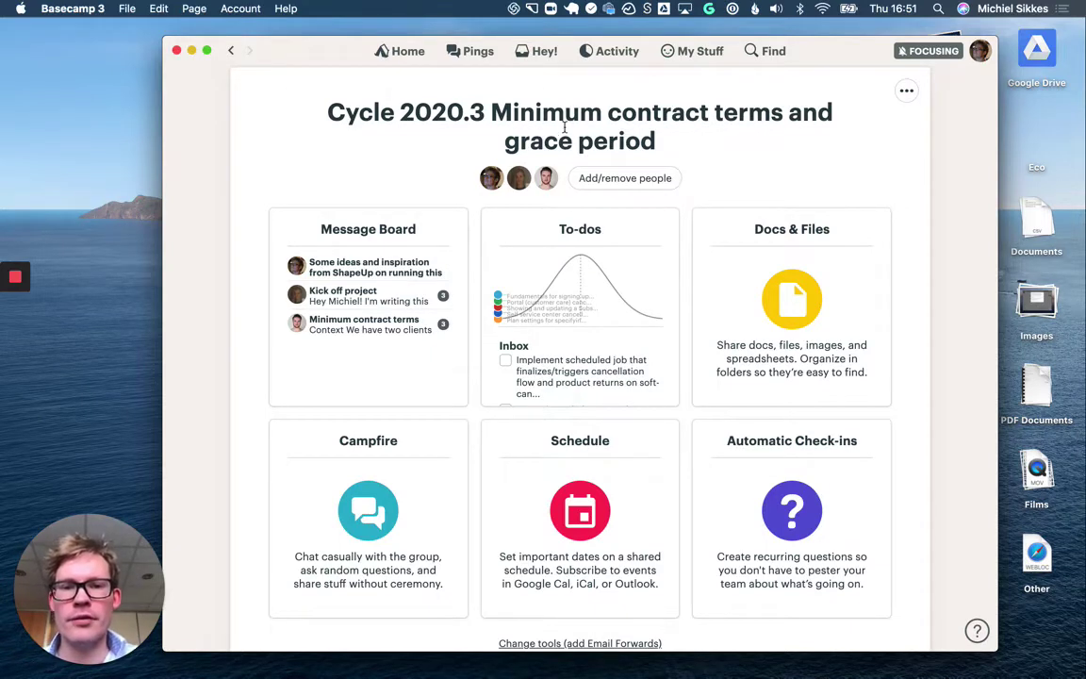
- Open the "Minimum contract terms" post on the Message Board, review its pitch and comments, and return to the board
left_click(409, 330)
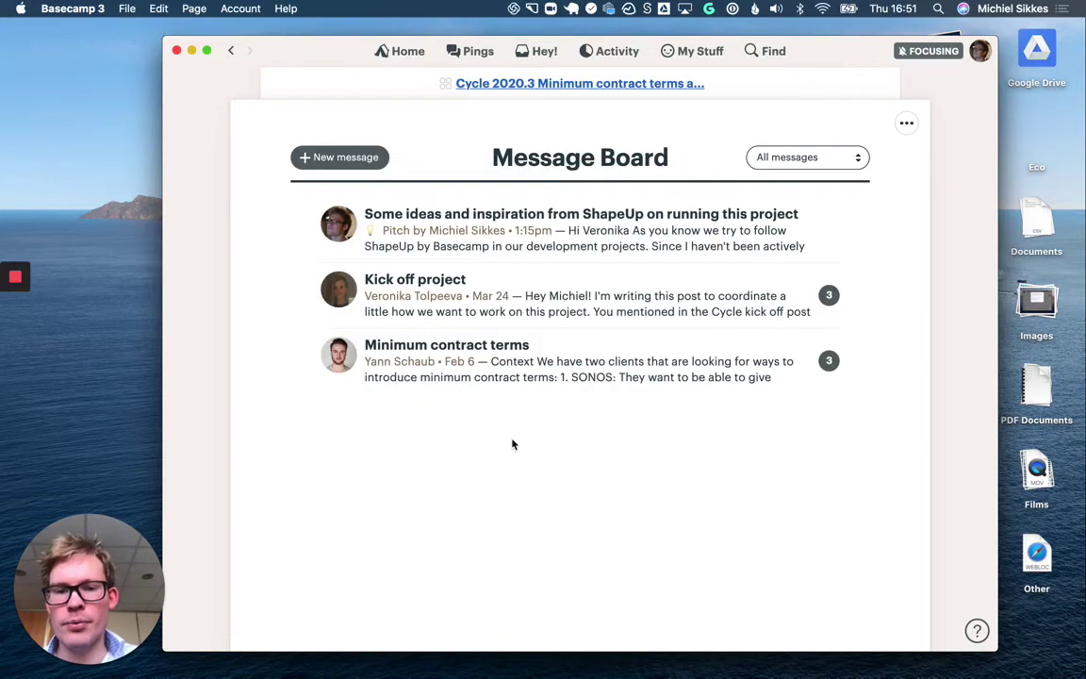
left_click(510, 359)
scroll(472, 415, "down", 10)
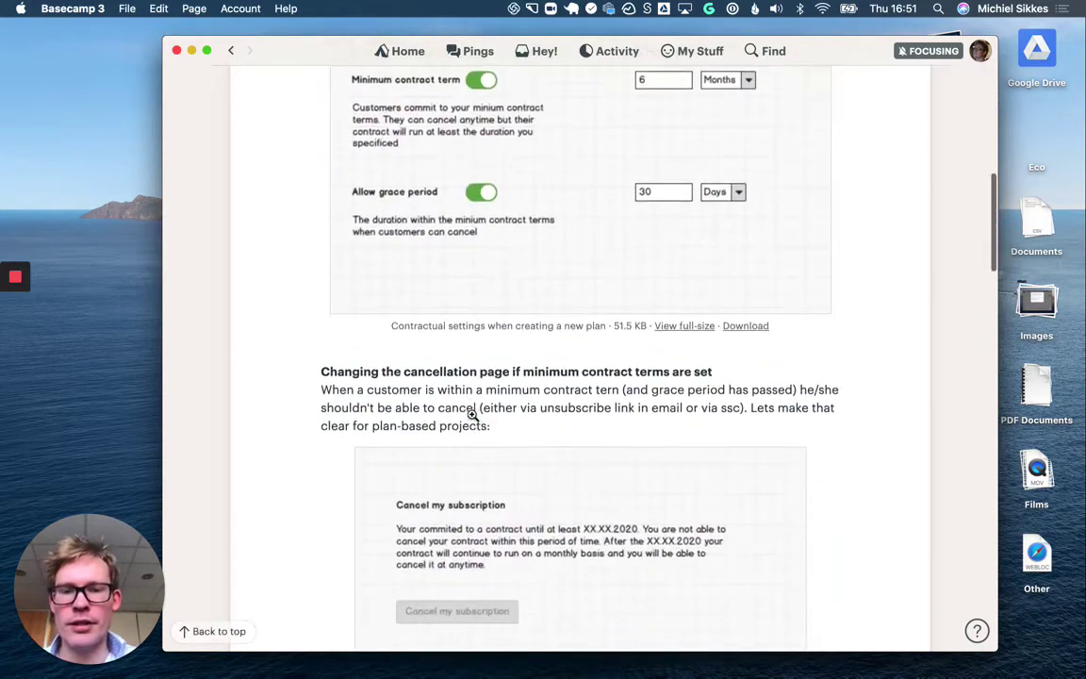
scroll(472, 415, "down", 15)
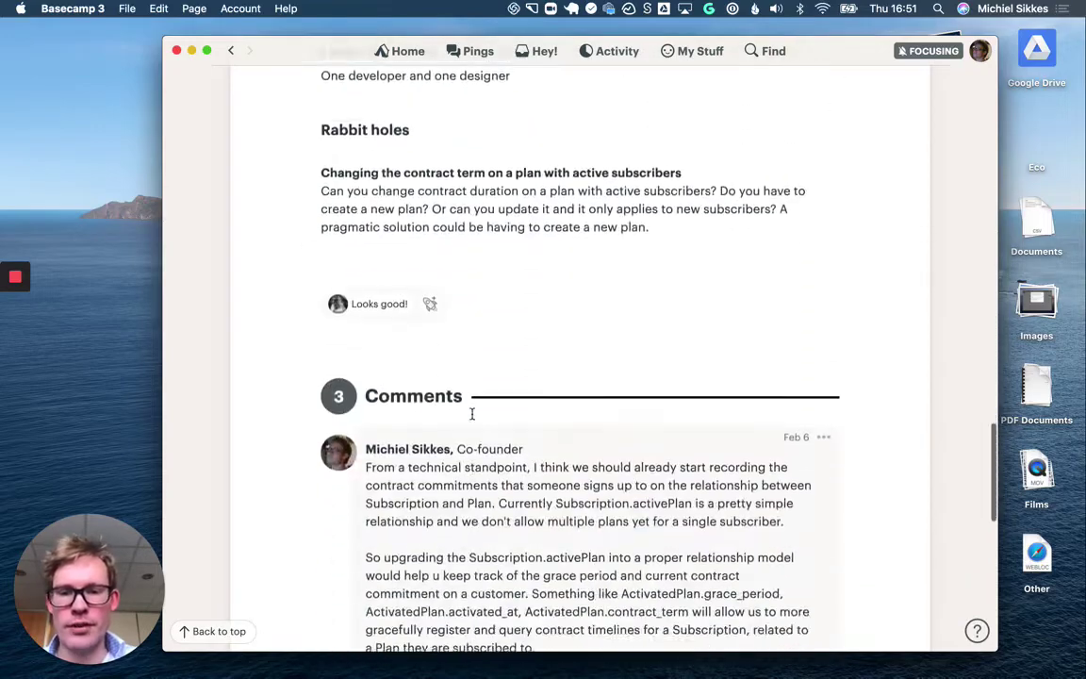
scroll(472, 414, "down", 3)
scroll(477, 330, "up", 10)
scroll(477, 330, "down", 20)
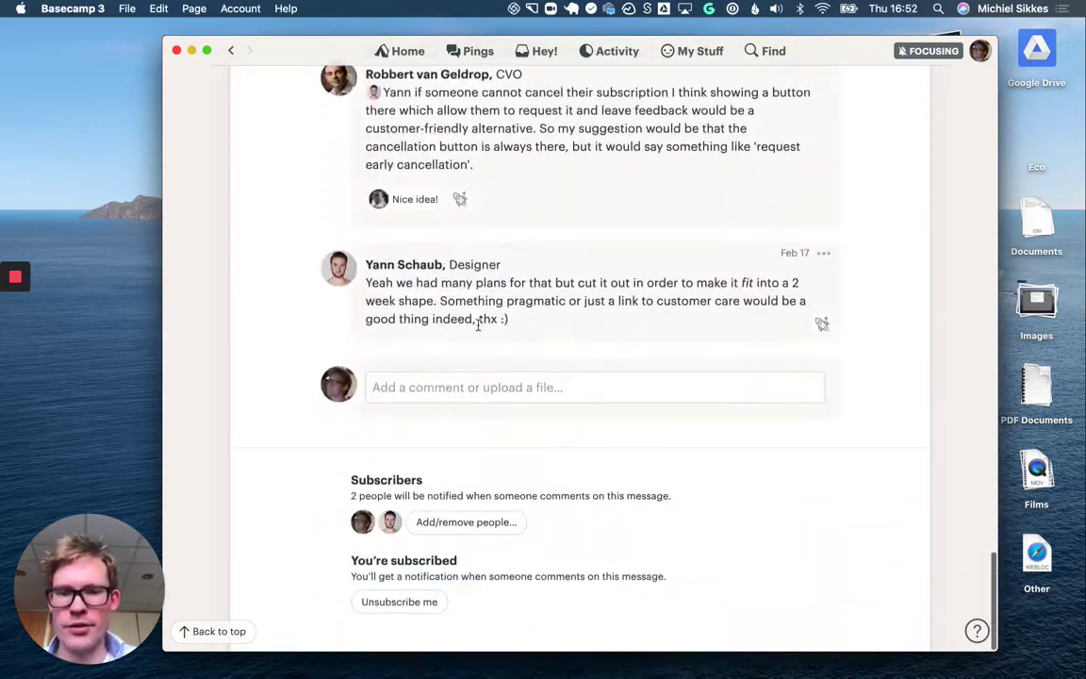
scroll(478, 324, "up", 20)
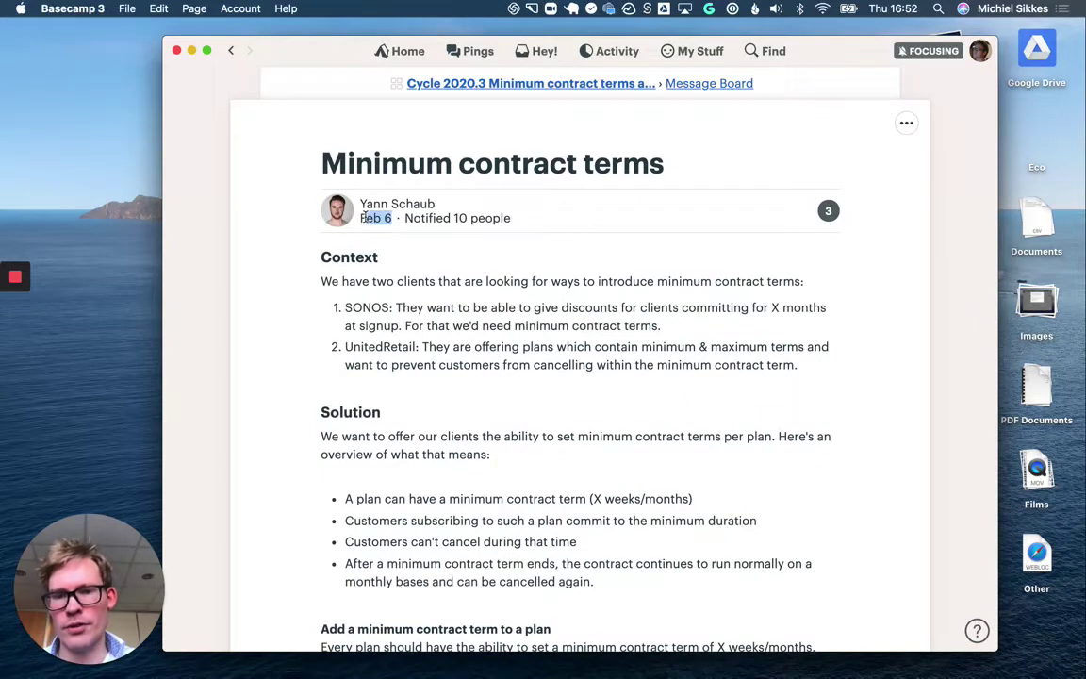
left_click(230, 50)
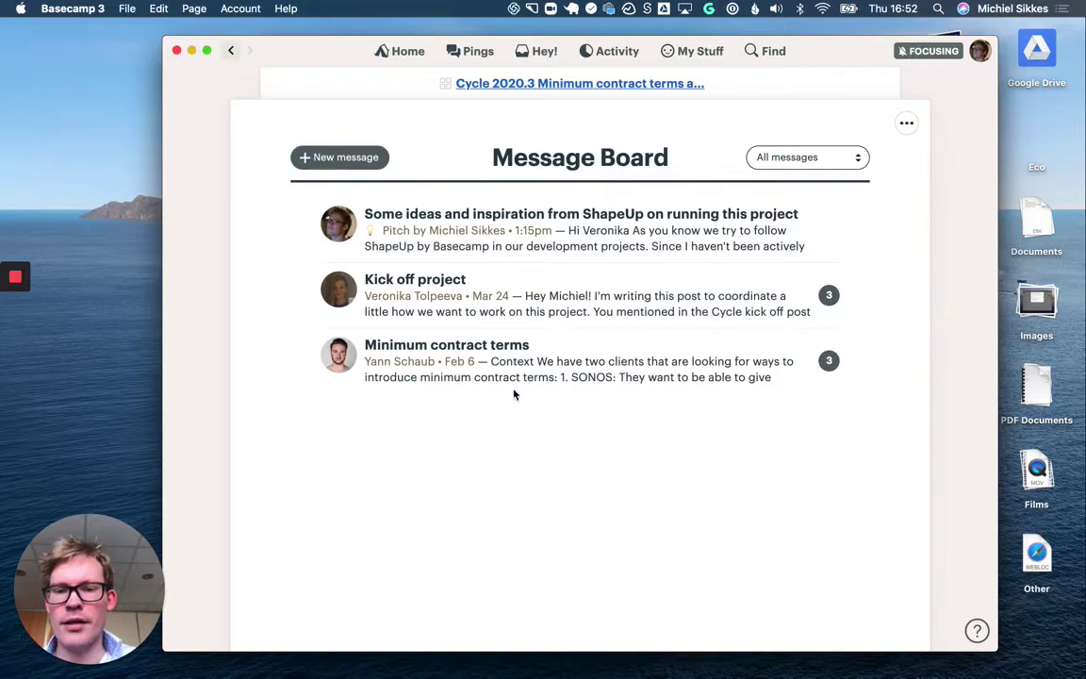
- Open the "Kick off project" message and skim the post and its comments
left_click(415, 283)
scroll(582, 388, "down", 5)
scroll(584, 457, "up", 5)
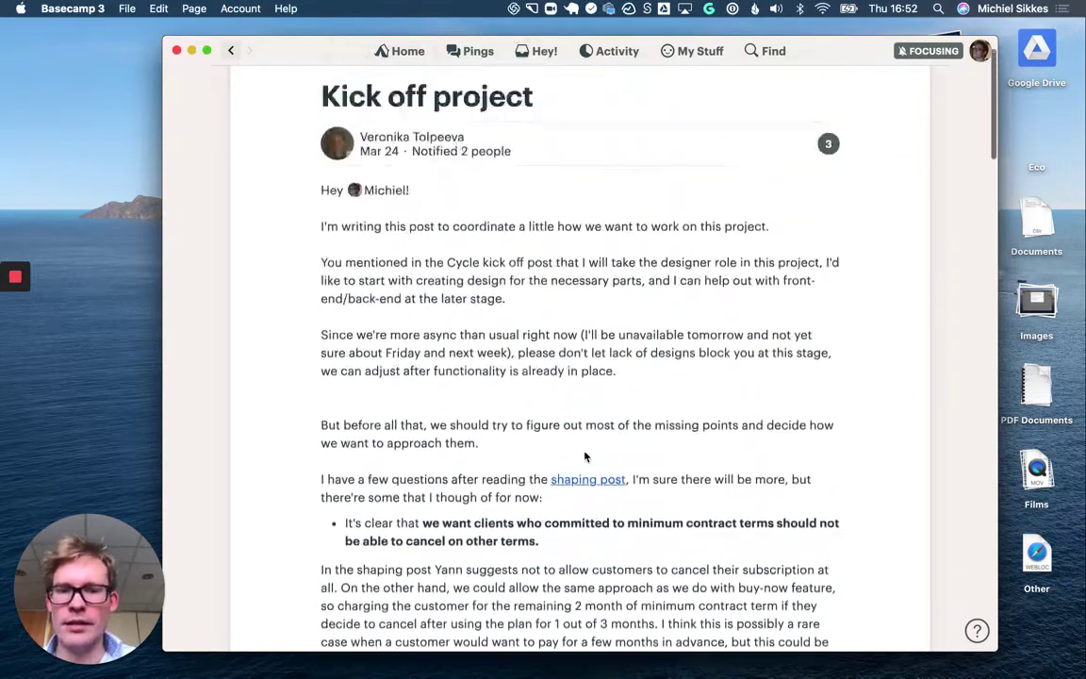
scroll(584, 456, "down", 10)
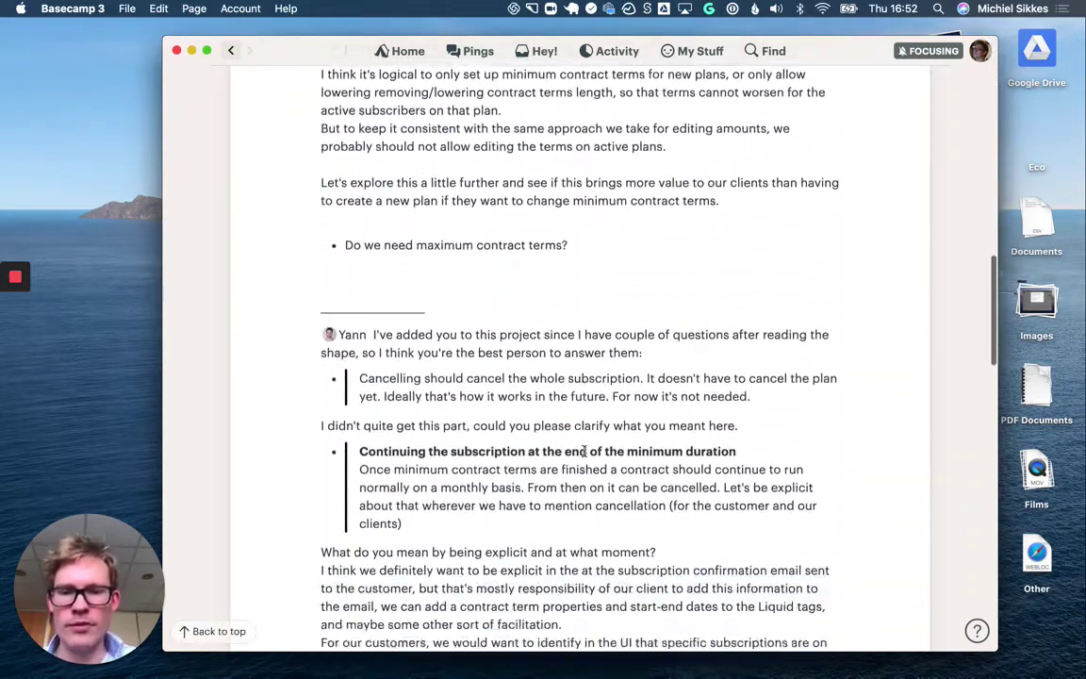
scroll(585, 453, "down", 15)
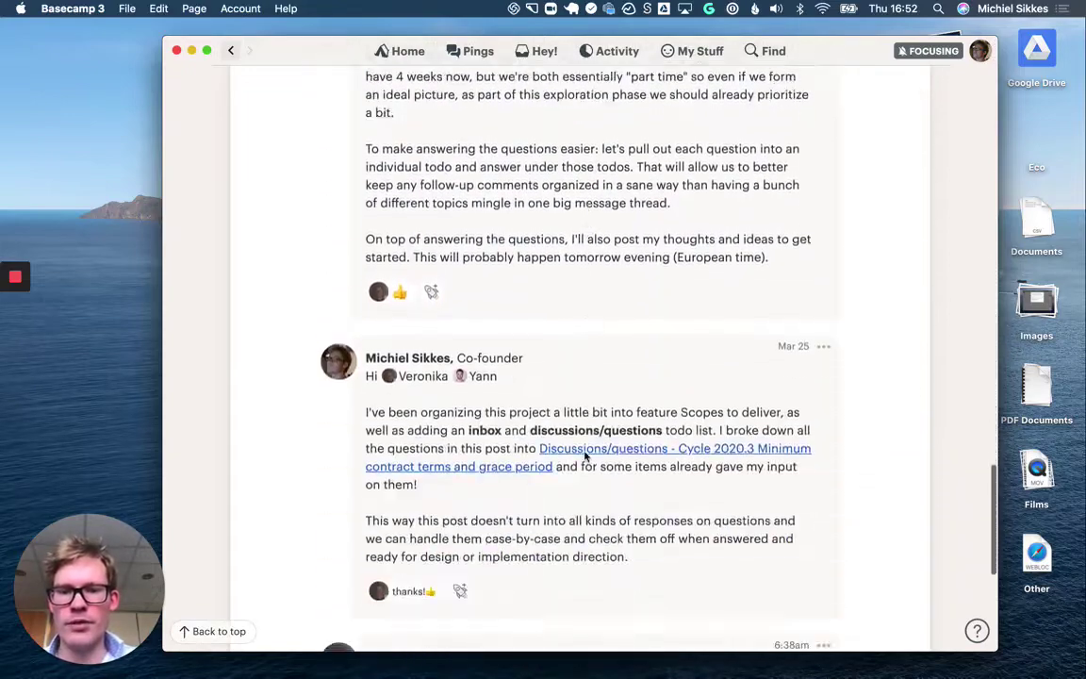
scroll(585, 457, "down", 5)
scroll(584, 456, "up", 5)
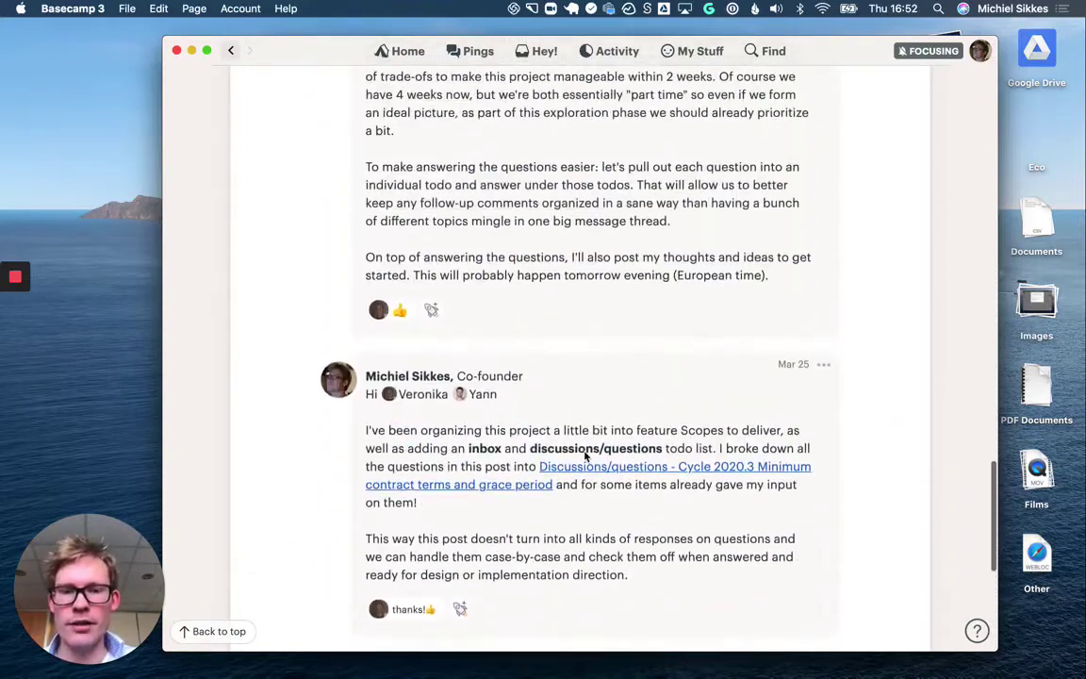
scroll(585, 456, "up", 10)
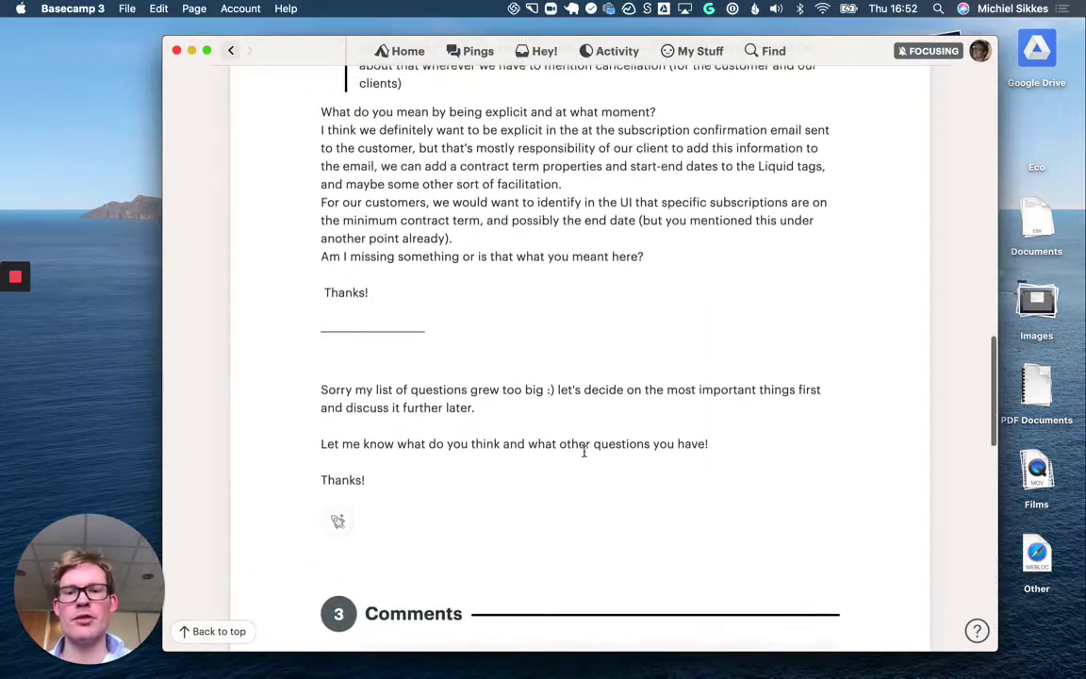
scroll(585, 454, "up", 20)
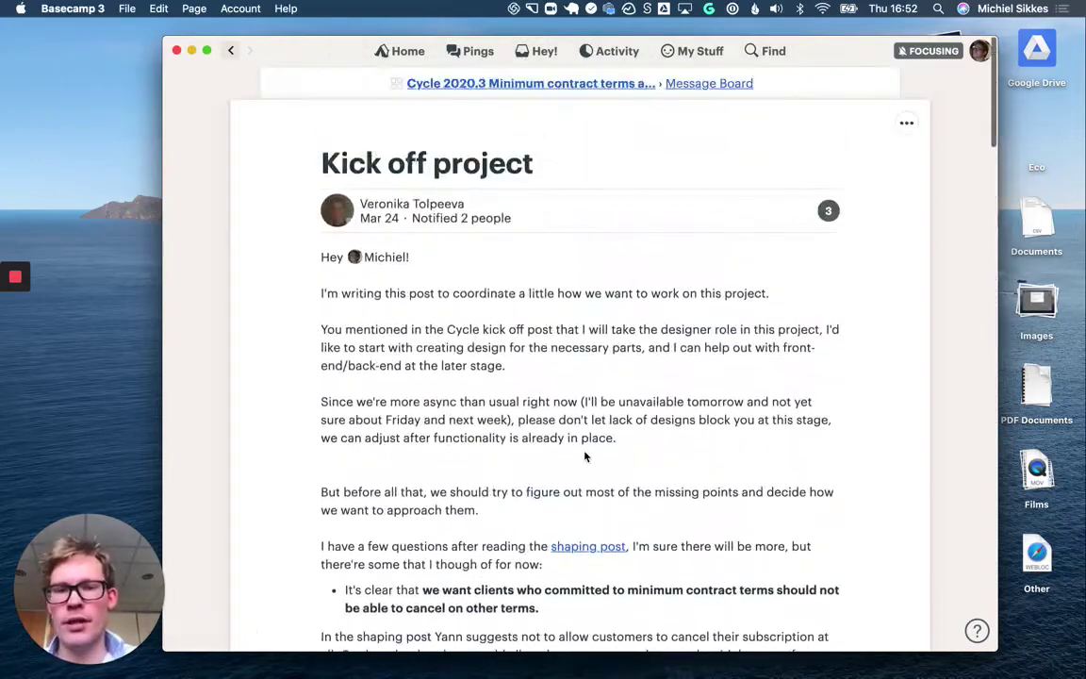
- Read through the open questions on contract terms and grace period in the kick-off post, down to the replies
scroll(584, 457, "down", 7)
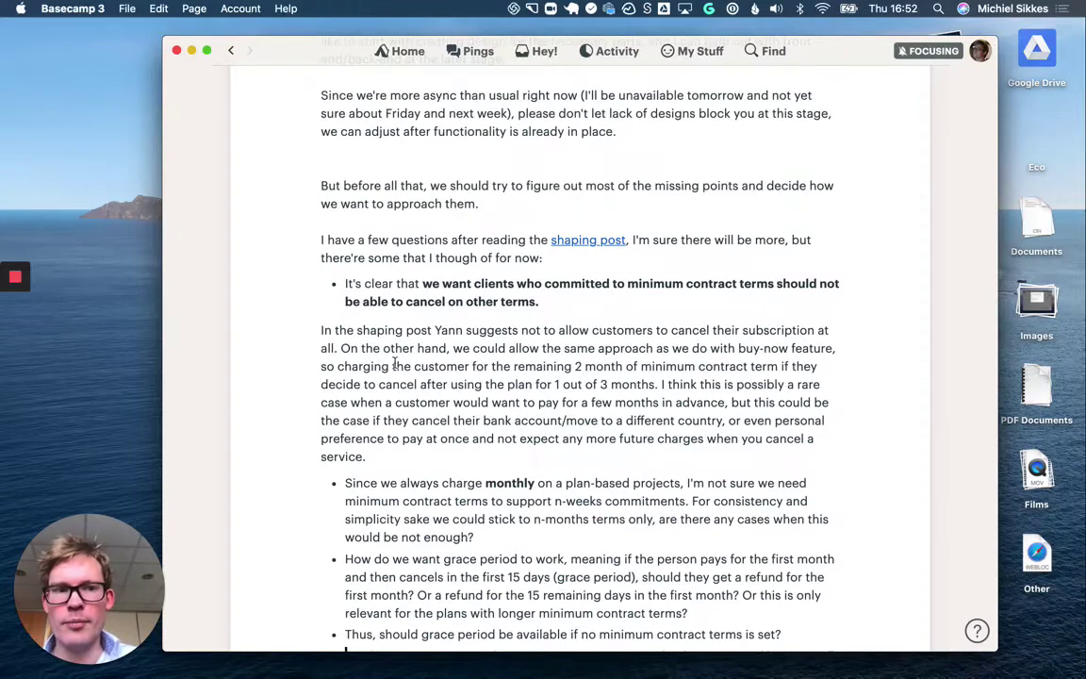
scroll(396, 363, "down", 3)
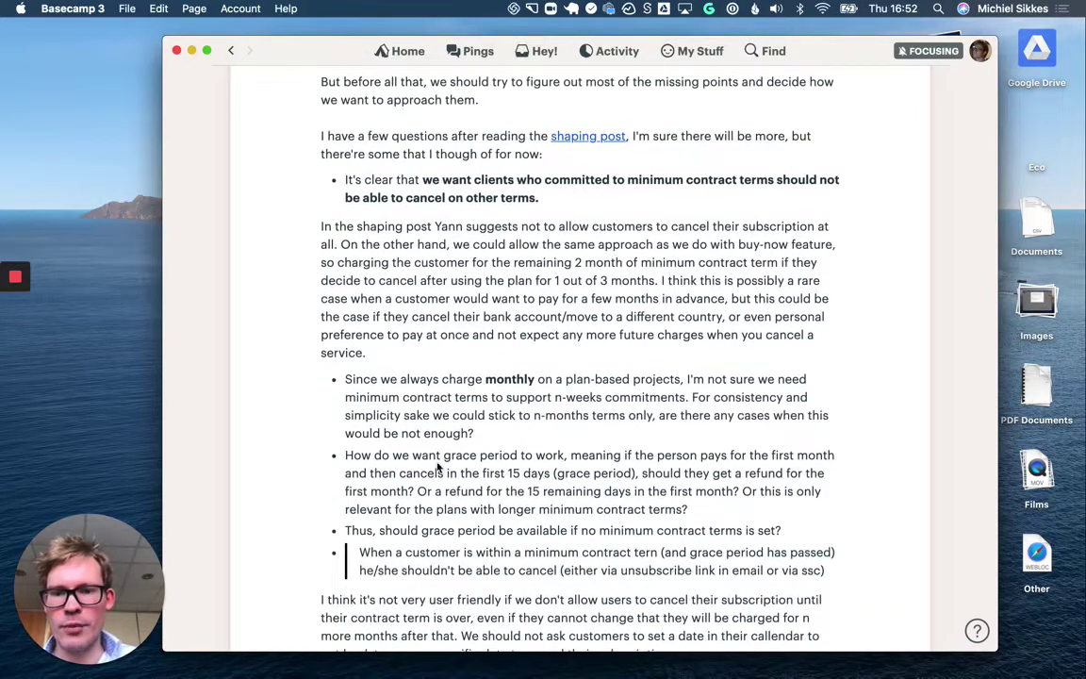
scroll(439, 467, "down", 15)
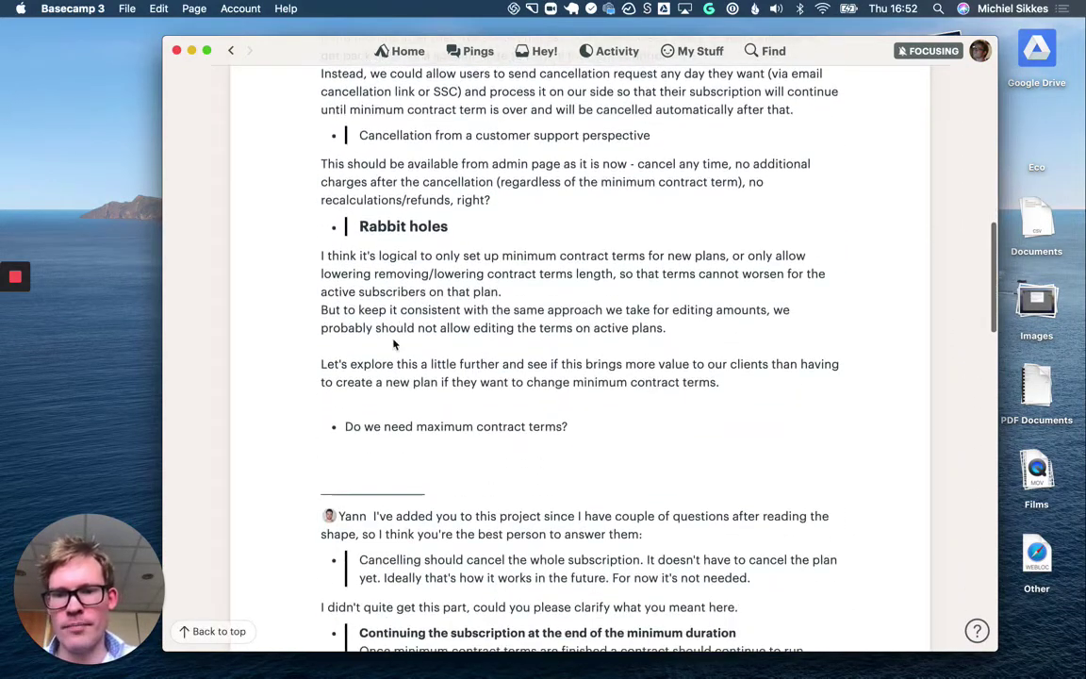
scroll(491, 342, "down", 7)
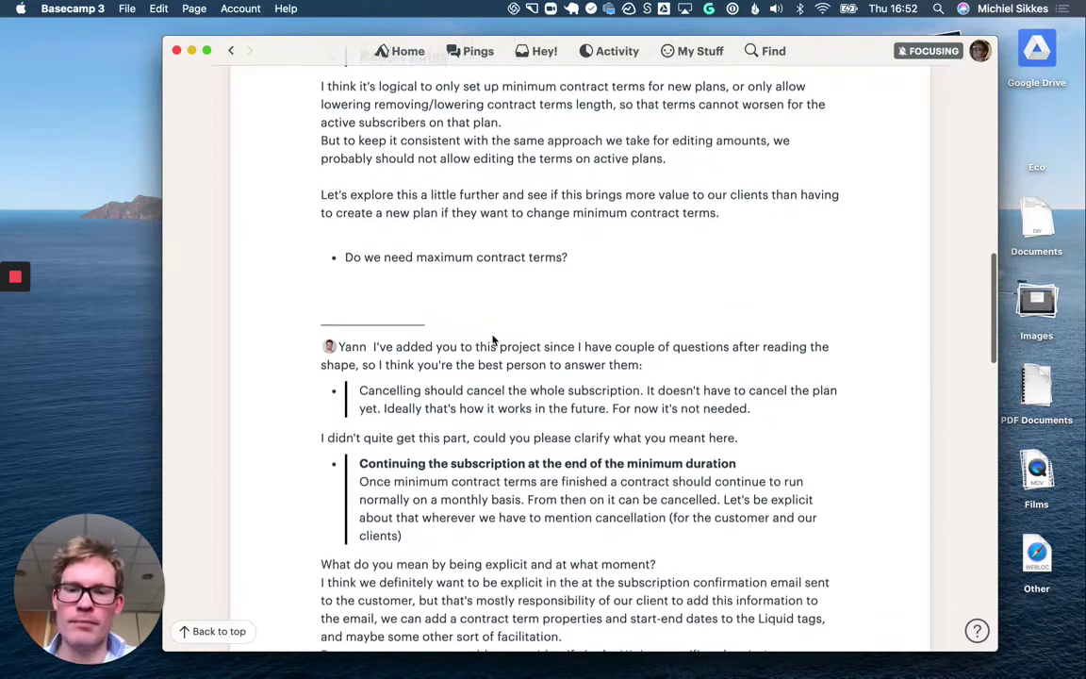
scroll(491, 342, "down", 15)
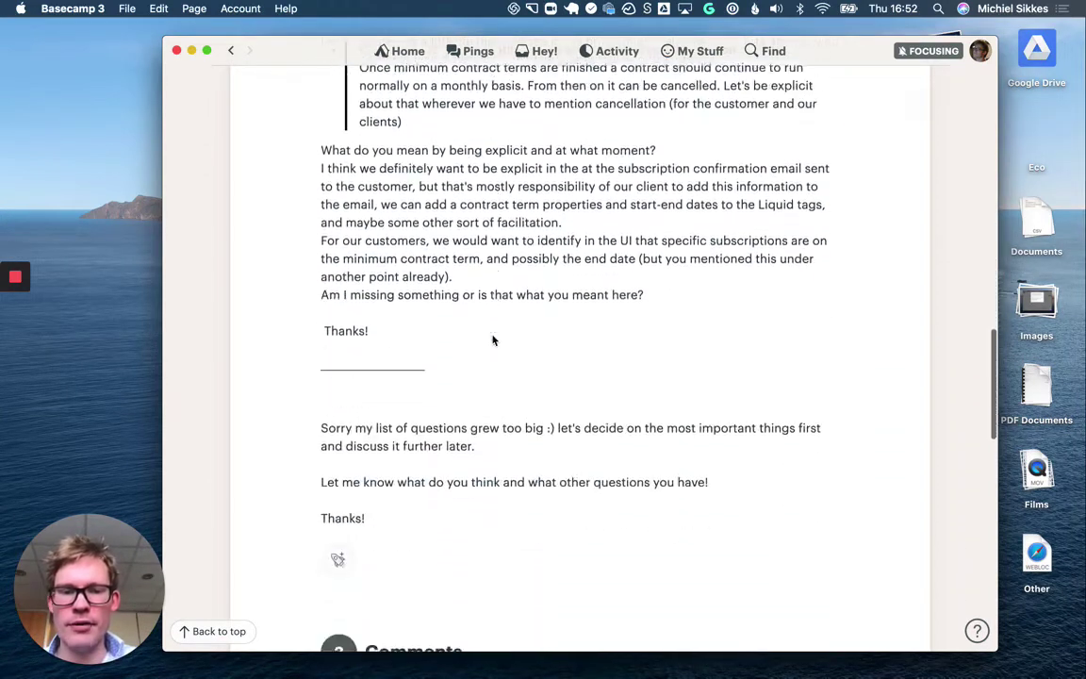
scroll(491, 342, "down", 4)
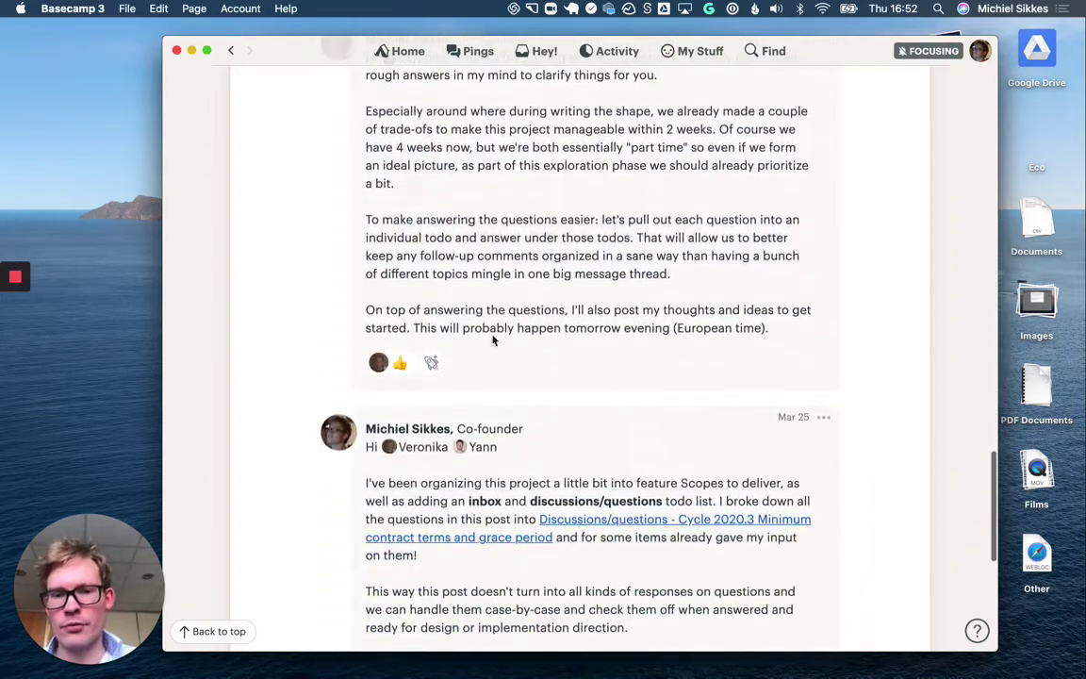
scroll(437, 453, "up", 20)
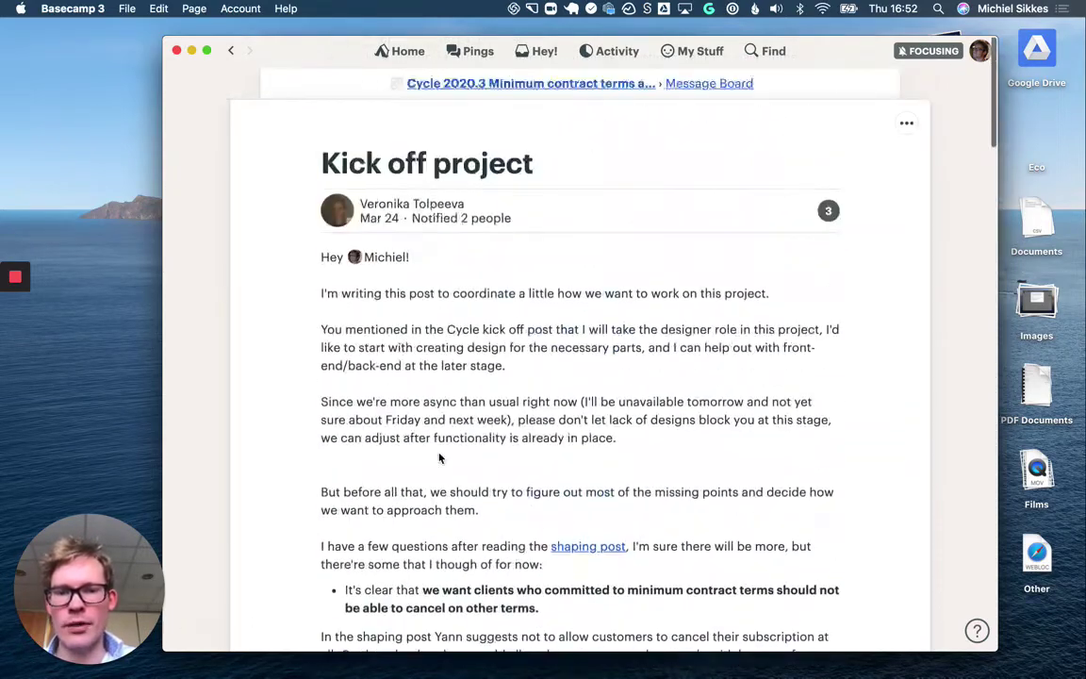
- Return to the Cycle 2020.3 project page and open its To-dos down to the Discussions/questions list
left_click(570, 84)
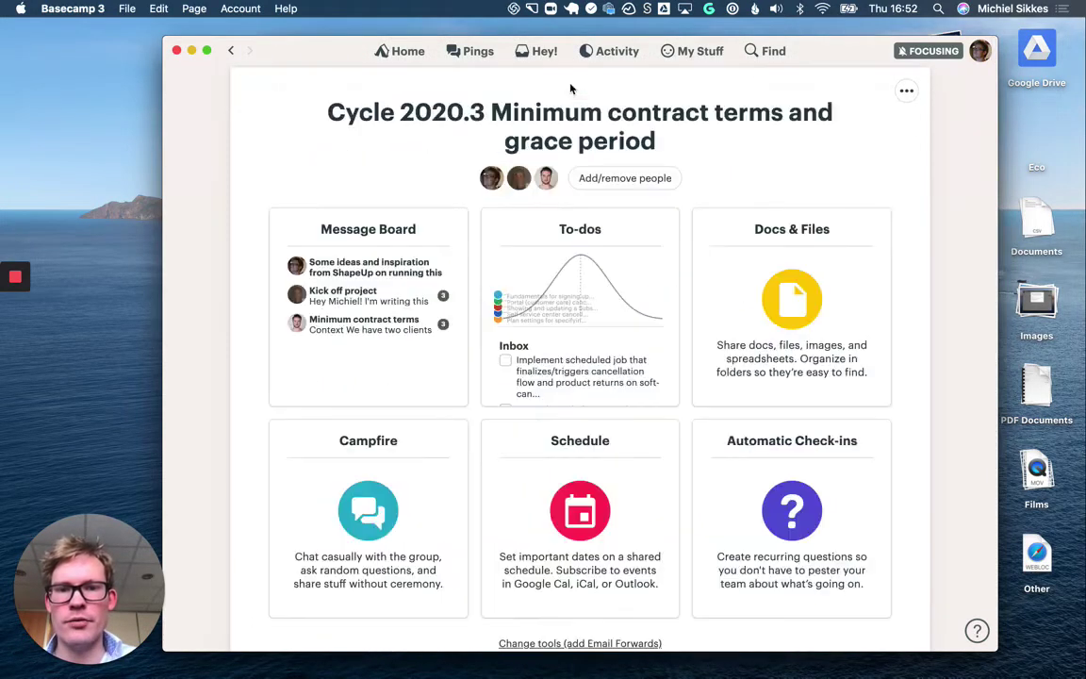
left_click(525, 310)
scroll(453, 434, "down", 20)
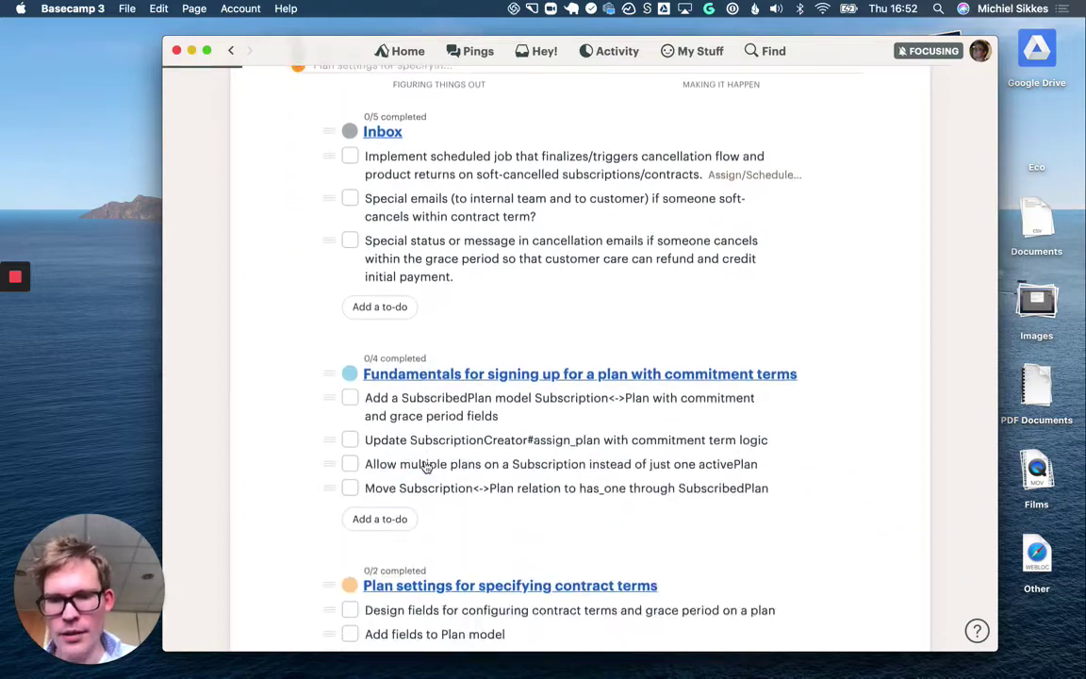
scroll(426, 467, "down", 3)
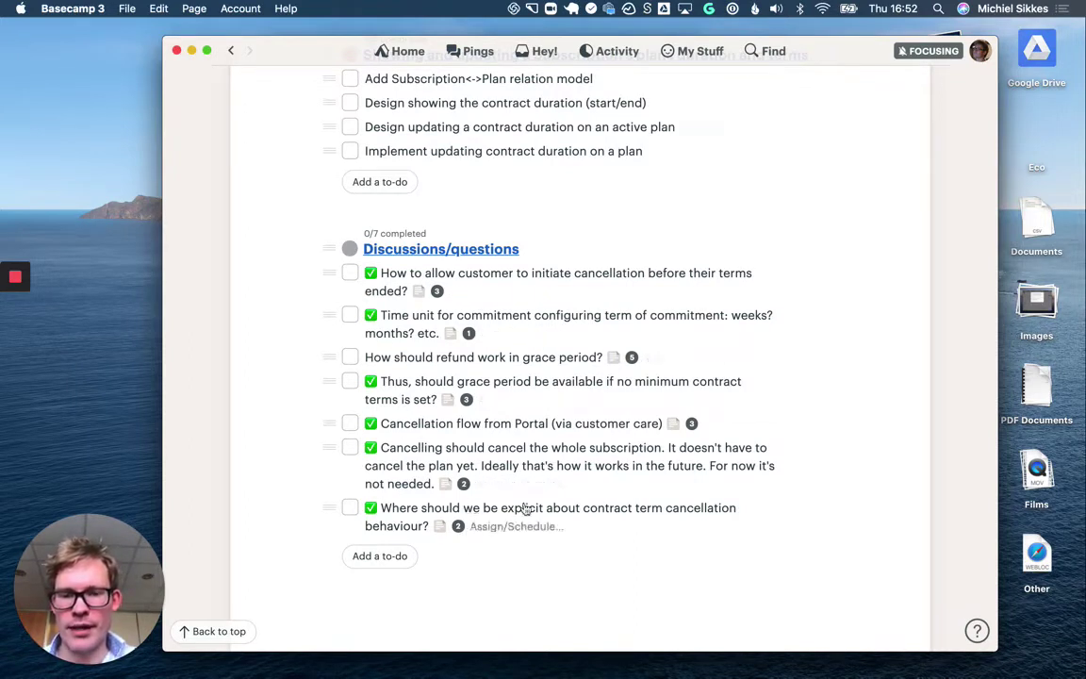
- Open the to-do "How to allow customer to initiate cancellation before their terms ended?", review its notes and comments, and return to the lists
left_click(519, 273)
scroll(510, 406, "down", 2)
scroll(510, 406, "down", 15)
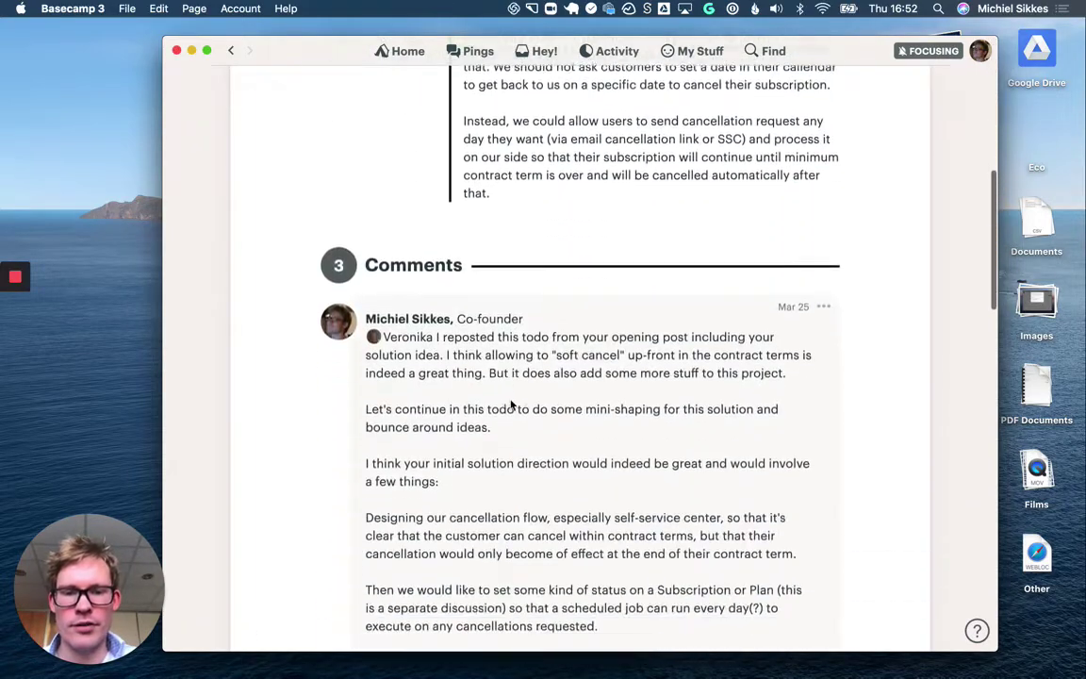
scroll(511, 403, "down", 15)
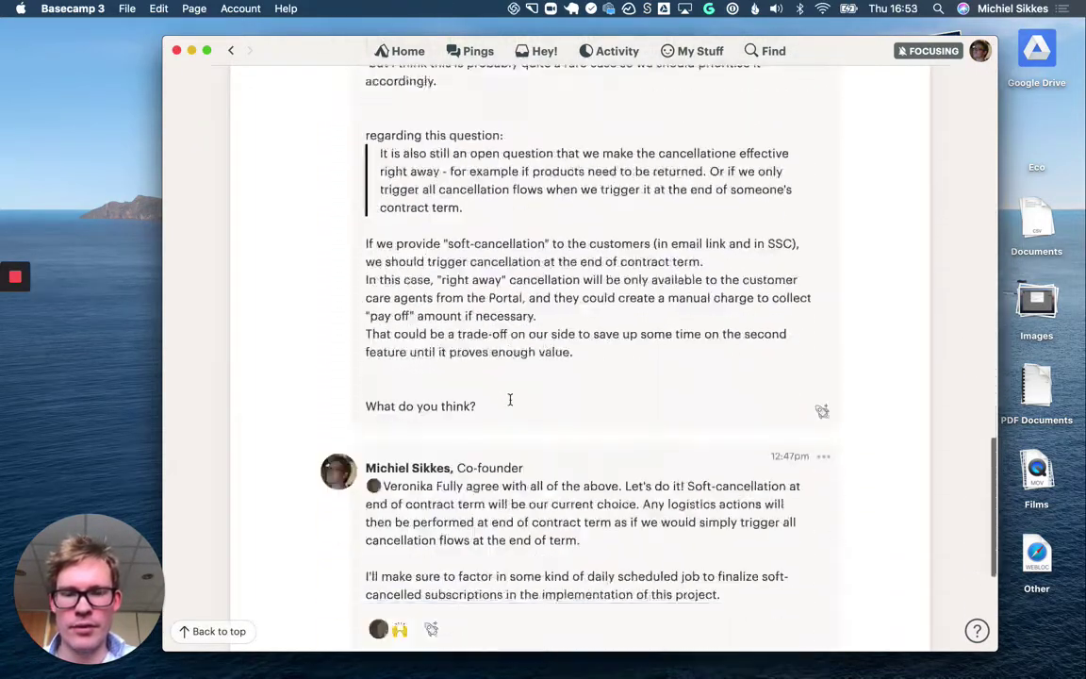
scroll(509, 400, "up", 10)
scroll(510, 399, "up", 15)
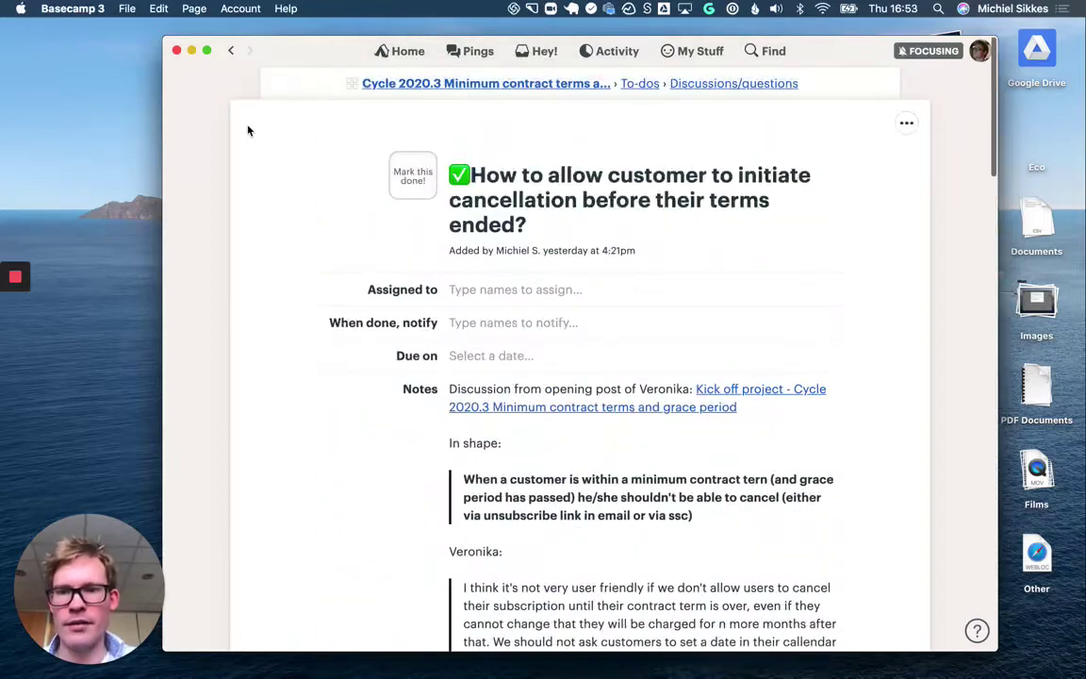
left_click(230, 50)
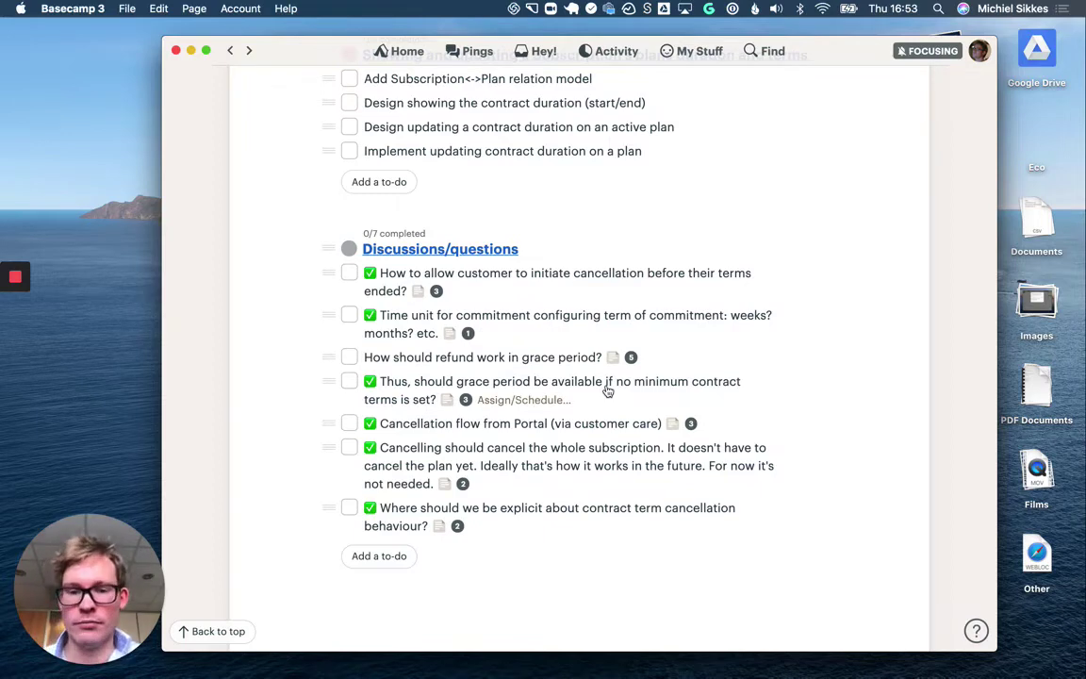
- Look over all the project's to-do lists, from Discussions/questions up to the hill chart and the Inbox
scroll(683, 357, "up", 1)
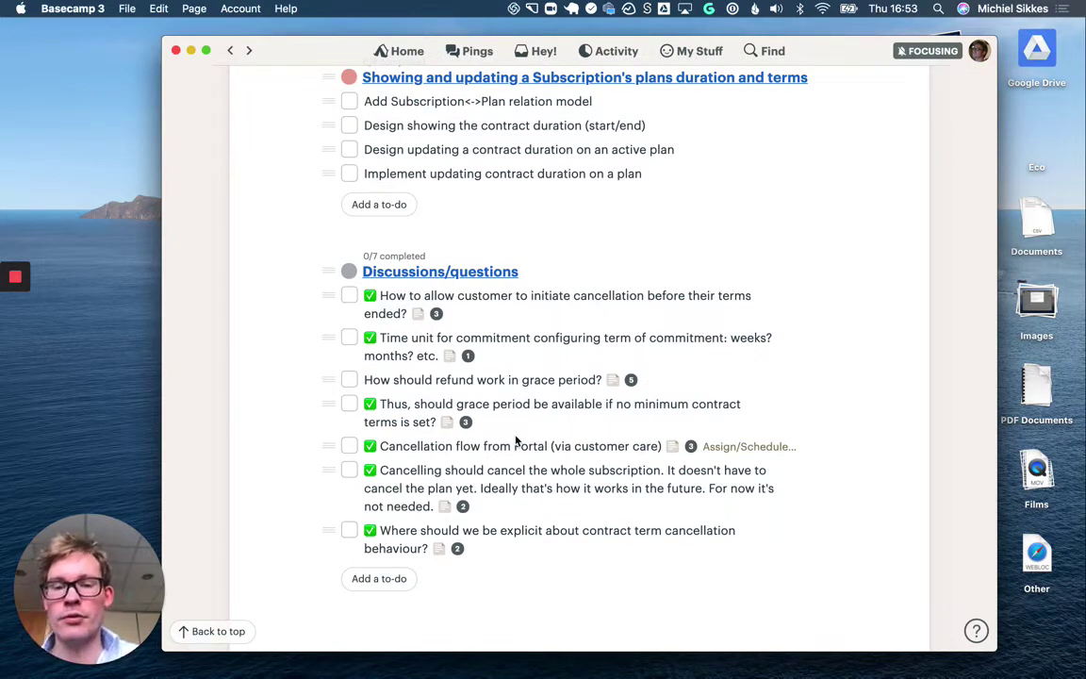
scroll(532, 405, "up", 15)
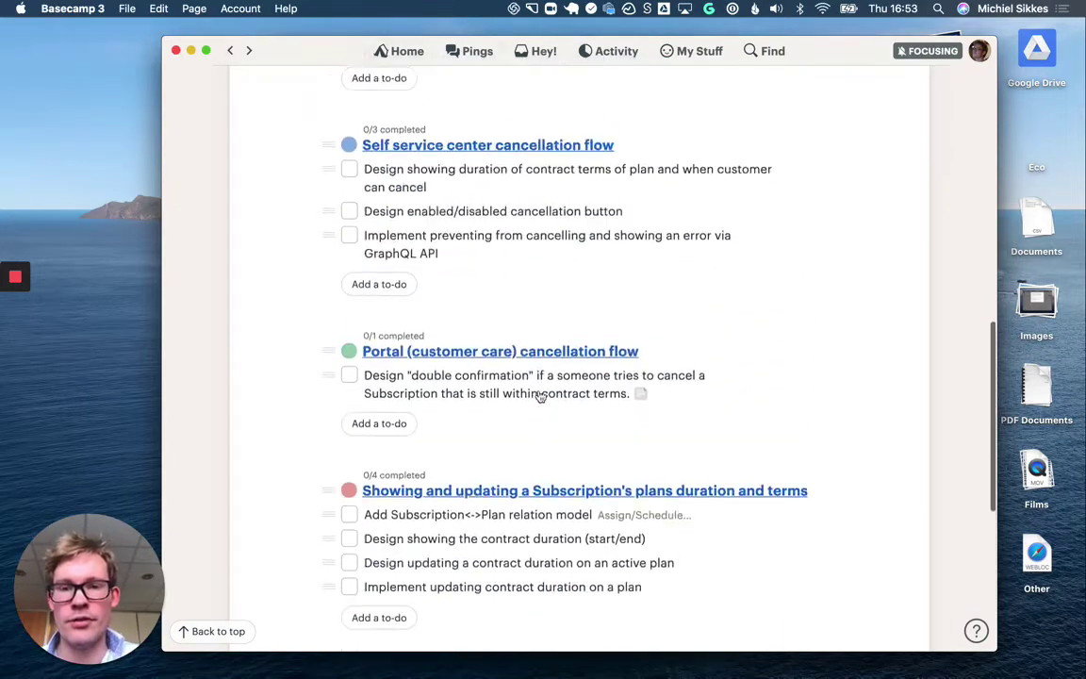
scroll(537, 401, "up", 5)
scroll(364, 494, "down", 1)
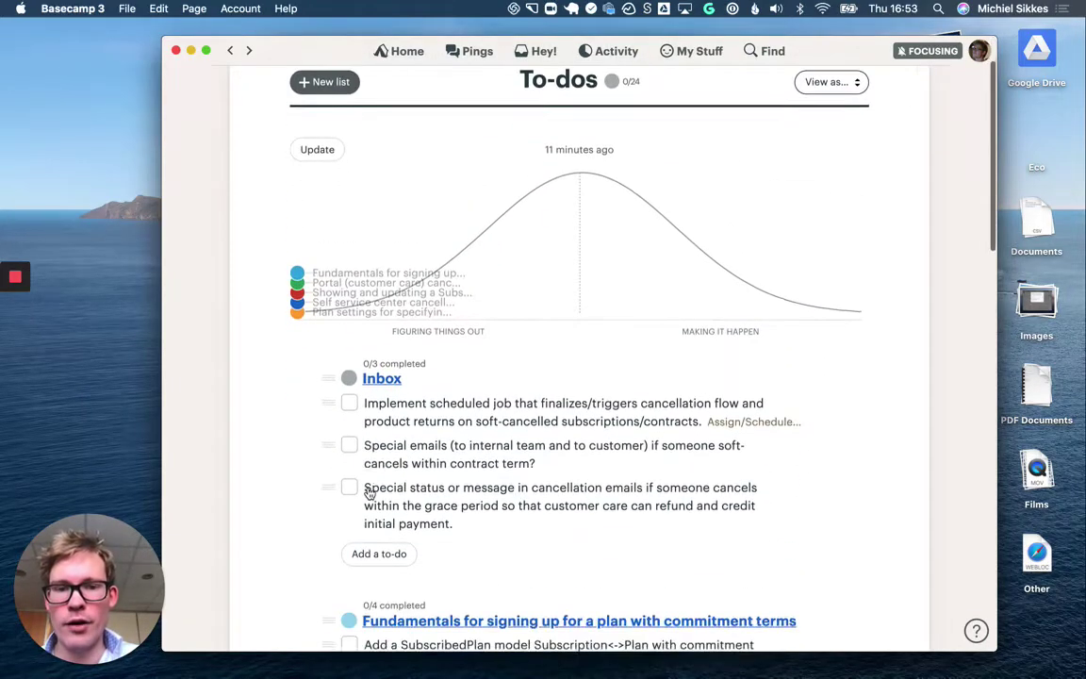
scroll(367, 492, "up", 1)
scroll(367, 492, "down", 15)
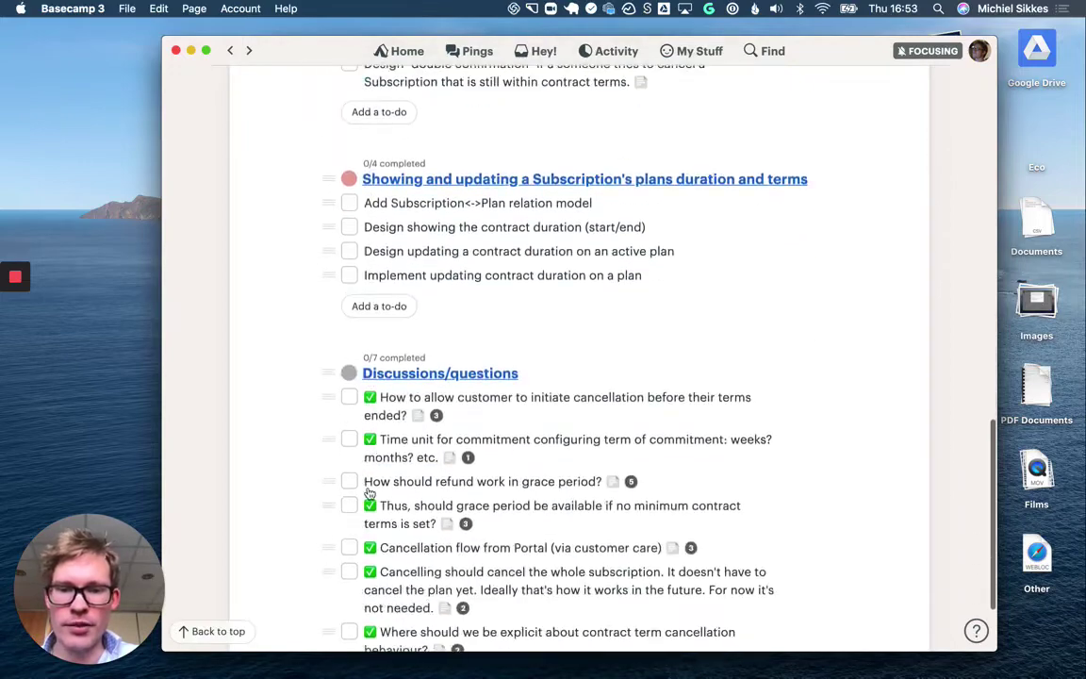
scroll(368, 492, "up", 15)
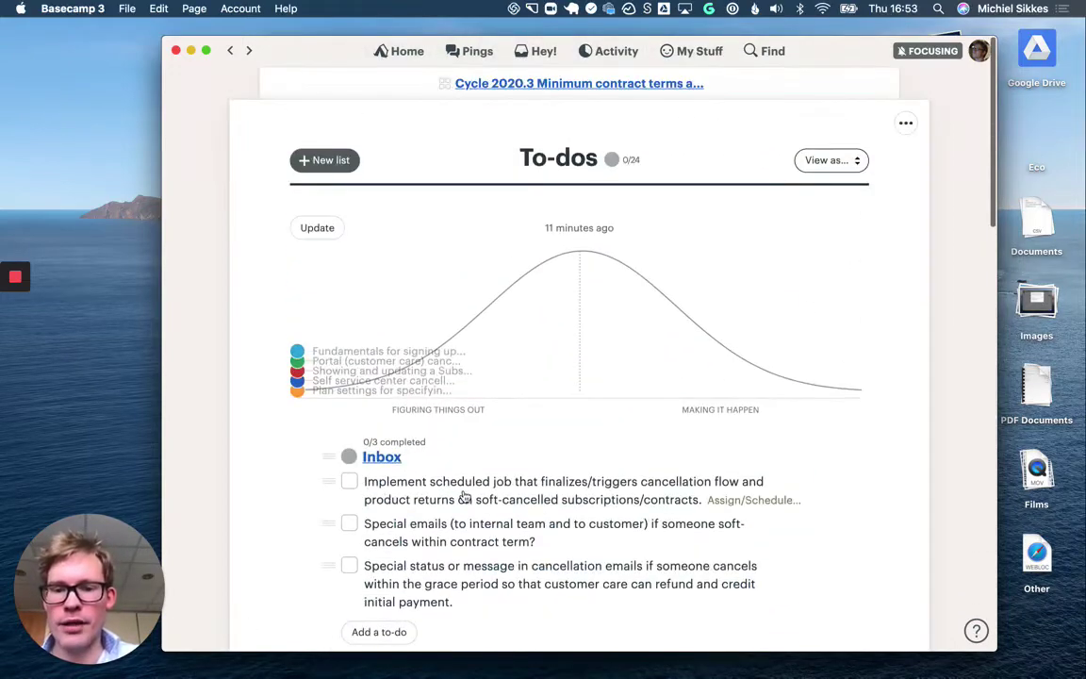
- Examine the feature scope lists, from the sign-up fundamentals and plan settings to the self service center and Portal cancellation flows
scroll(465, 496, "down", 2)
scroll(465, 496, "down", 1)
scroll(207, 474, "down", 4)
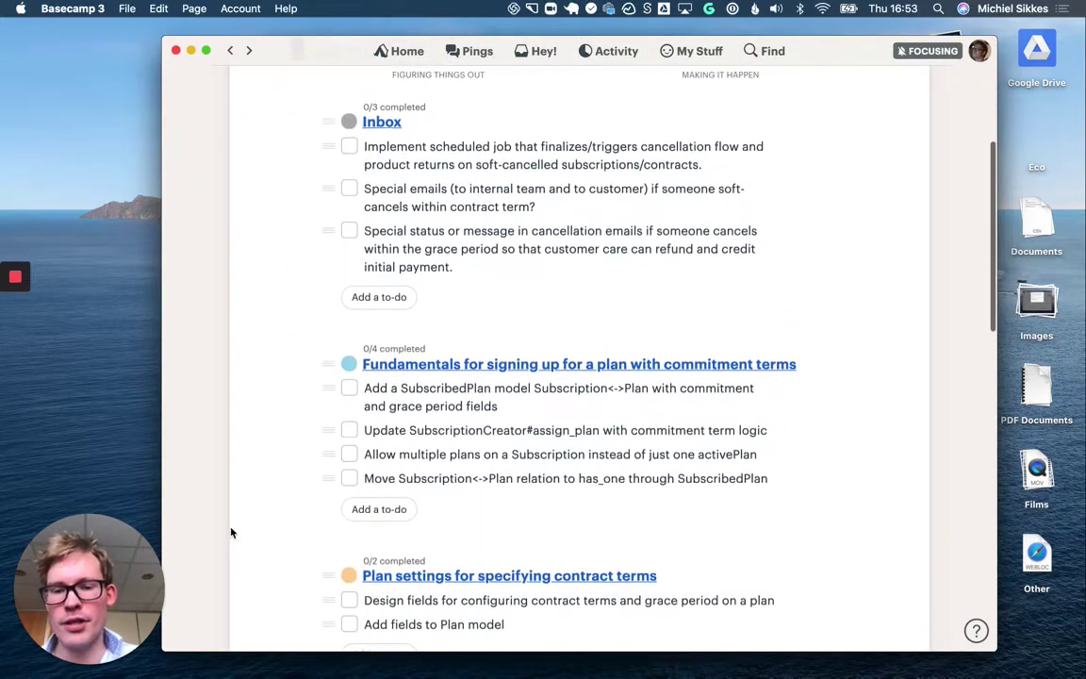
scroll(288, 377, "down", 3)
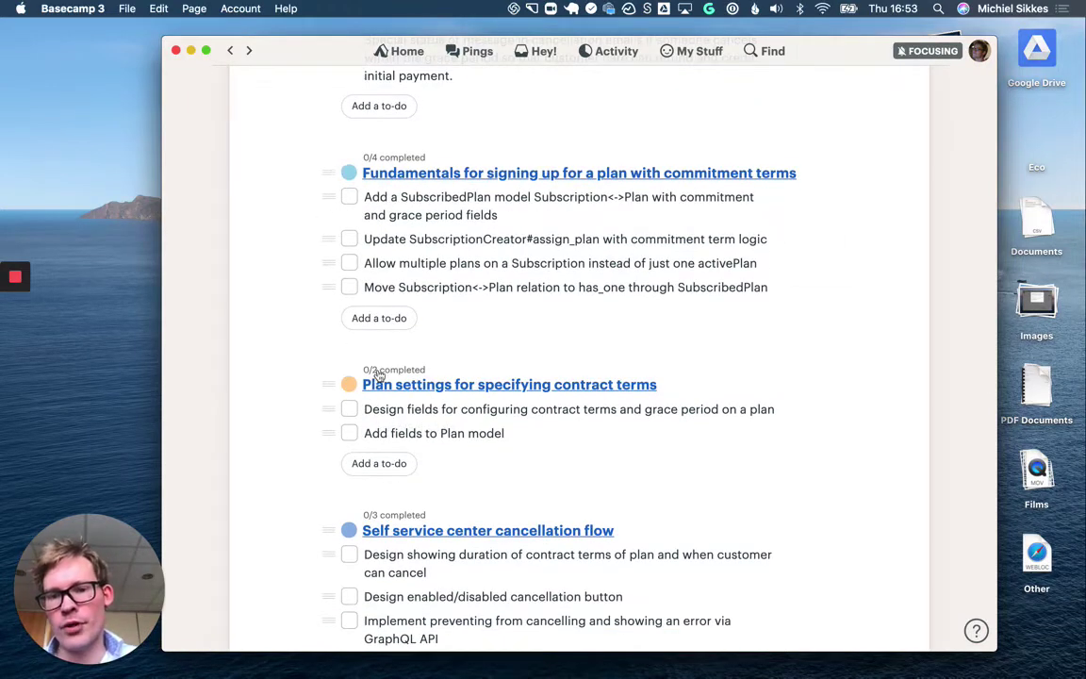
scroll(364, 404, "down", 1)
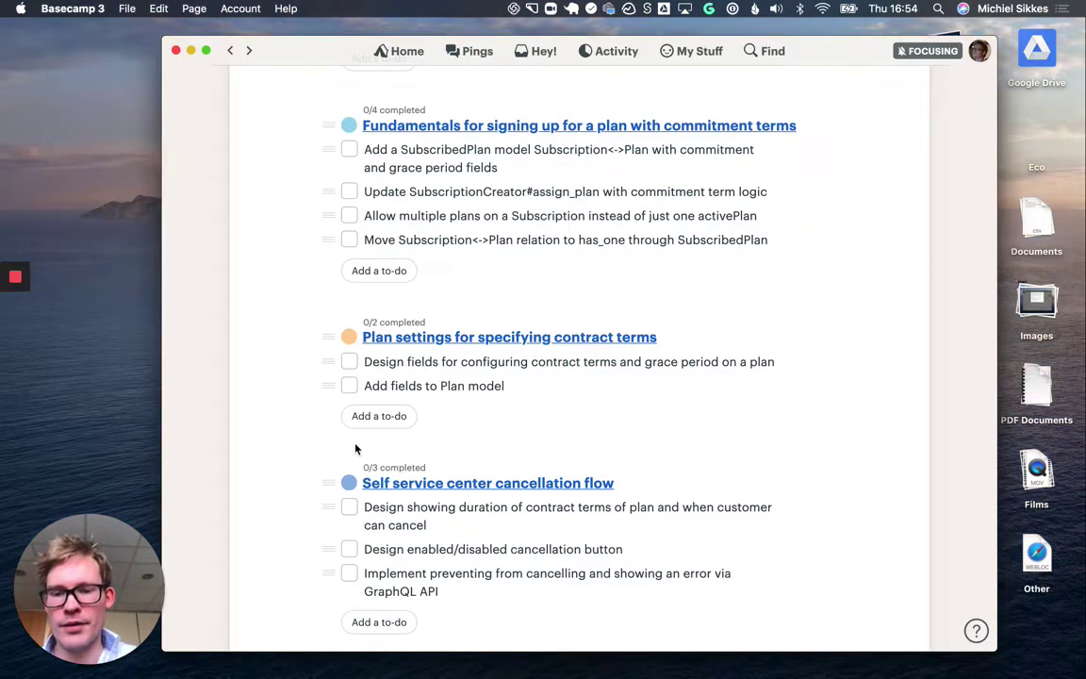
scroll(356, 448, "down", 2)
scroll(445, 495, "up", 3)
scroll(445, 495, "down", 6)
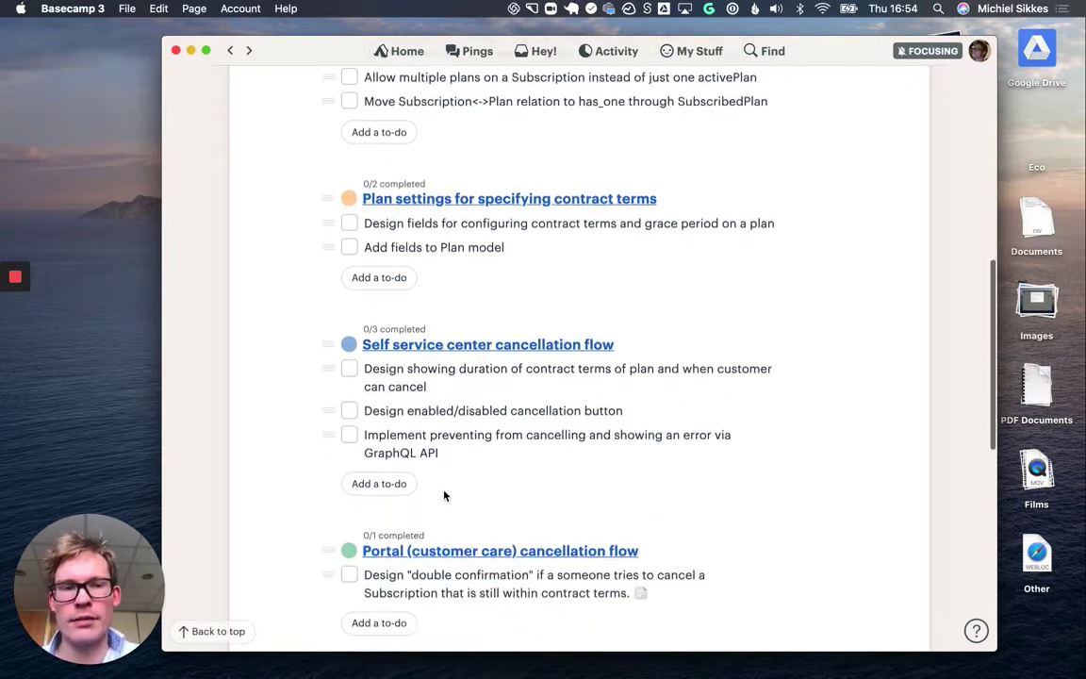
- Review the to-dos in the Fundamentals for signing up for a plan with commitment terms list, including the SubscribedPlan model and multiple plans
scroll(445, 494, "up", 5)
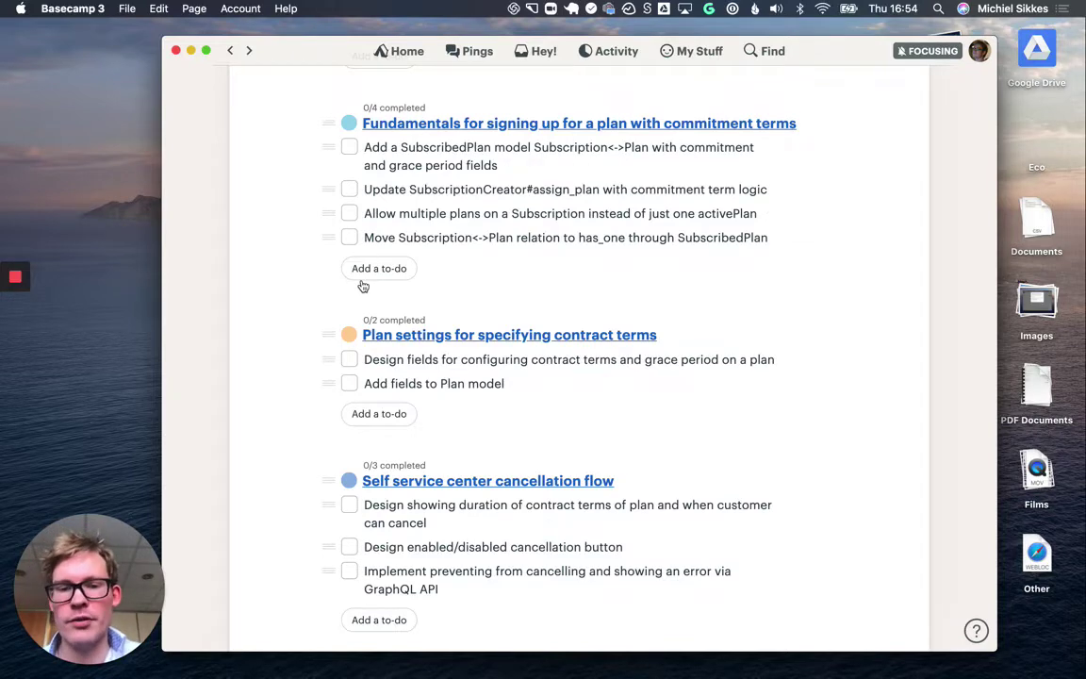
scroll(364, 286, "down", 1)
scroll(364, 286, "up", 3)
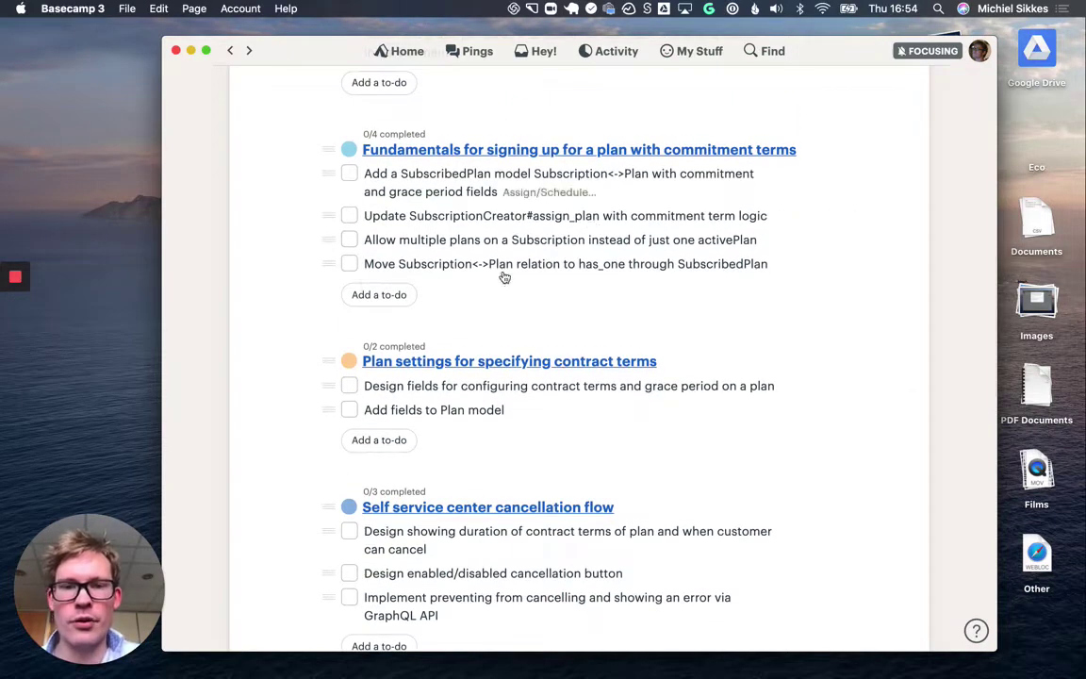
scroll(504, 277, "down", 1)
scroll(506, 246, "up", 3)
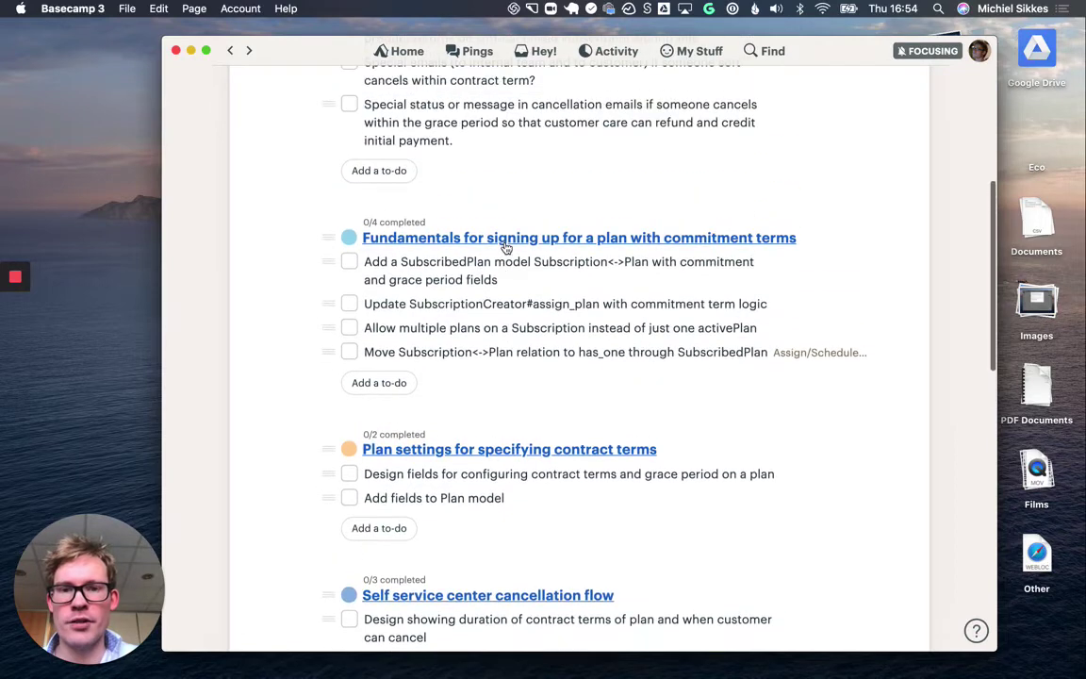
scroll(506, 247, "down", 1)
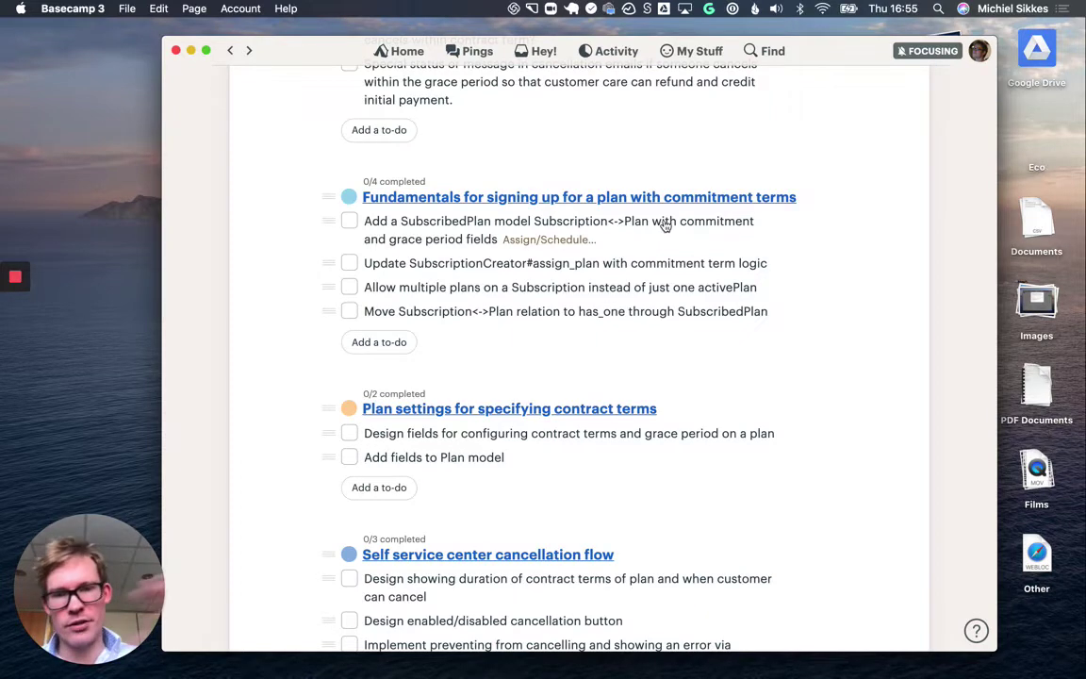
scroll(700, 158, "up", 3)
scroll(622, 282, "down", 1)
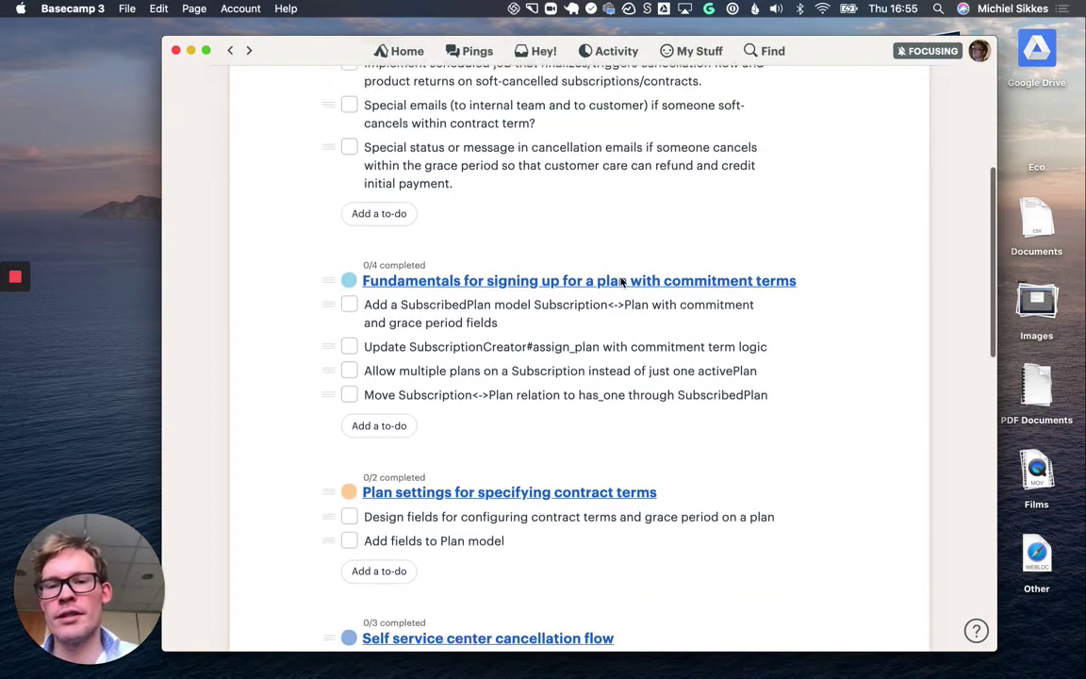
scroll(622, 282, "down", 1)
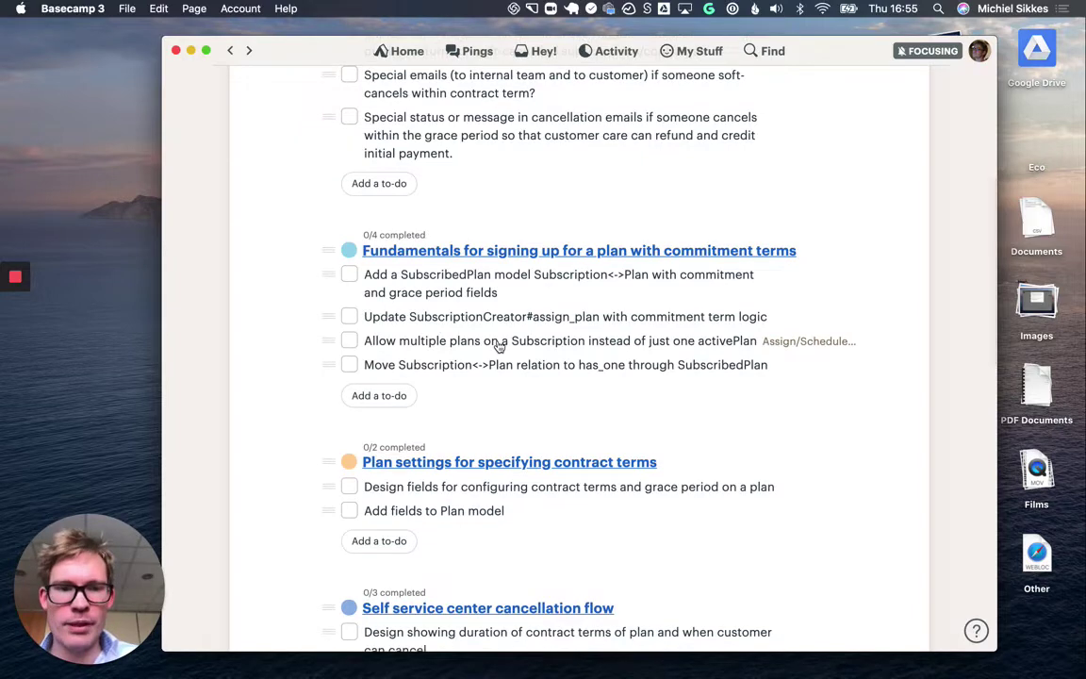
scroll(498, 345, "down", 1)
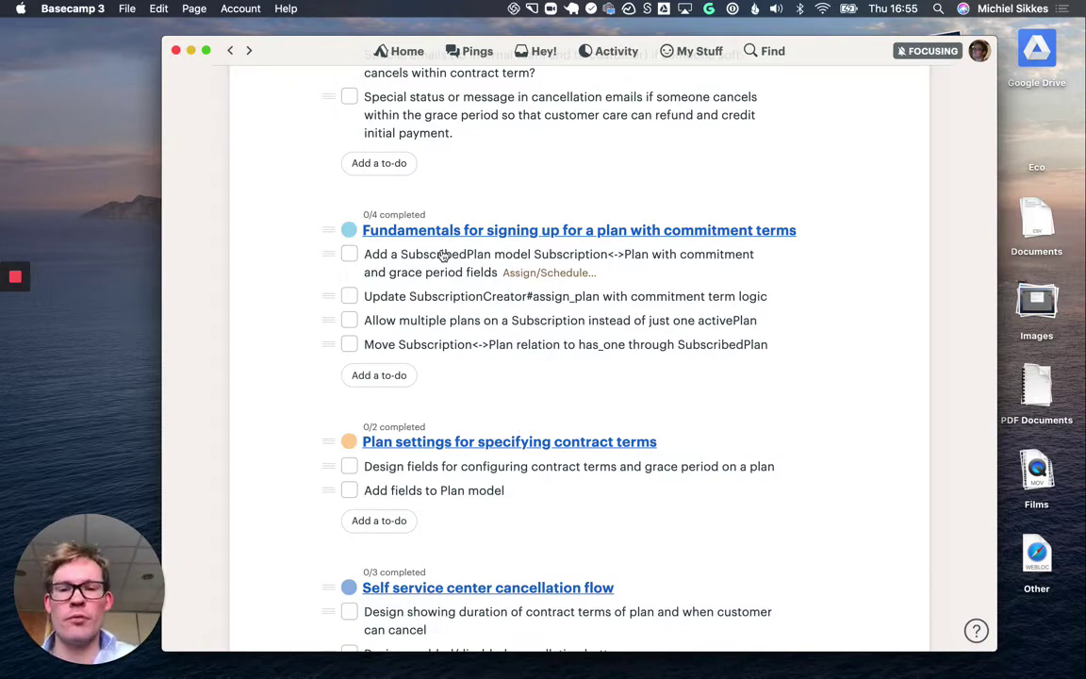
scroll(461, 298, "down", 2)
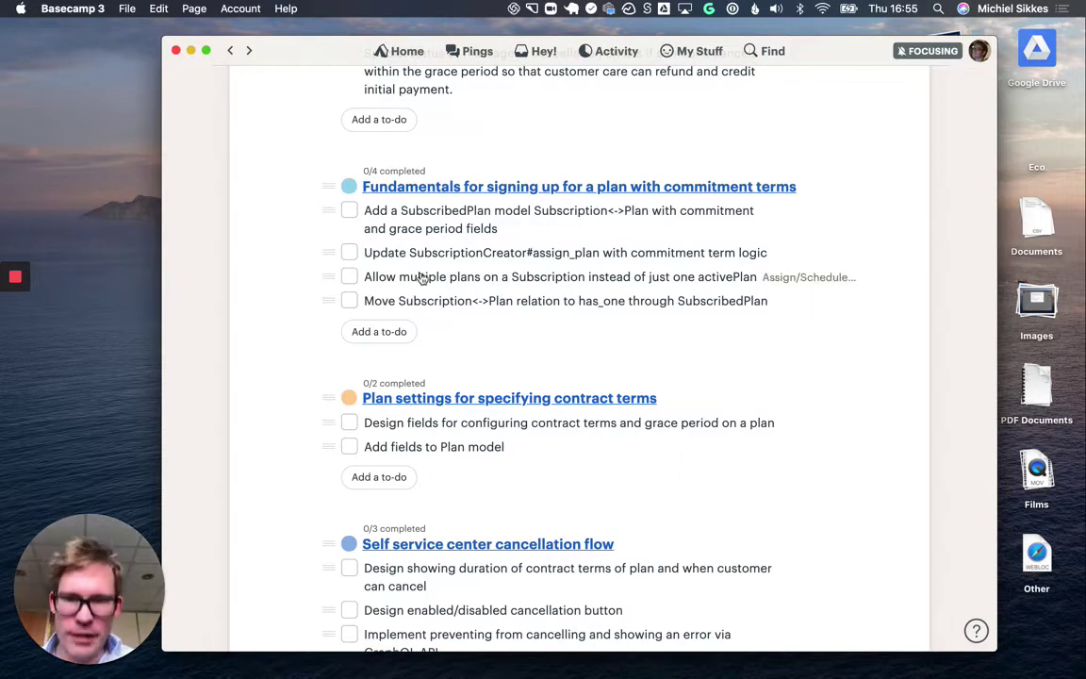
scroll(467, 280, "down", 1)
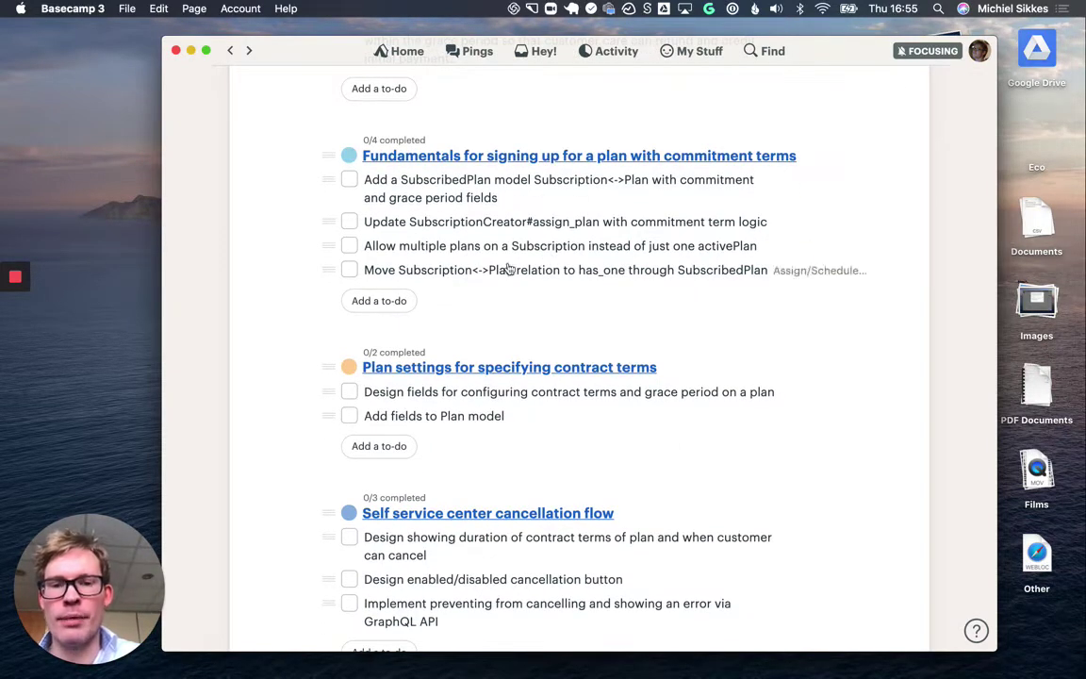
scroll(554, 269, "down", 1)
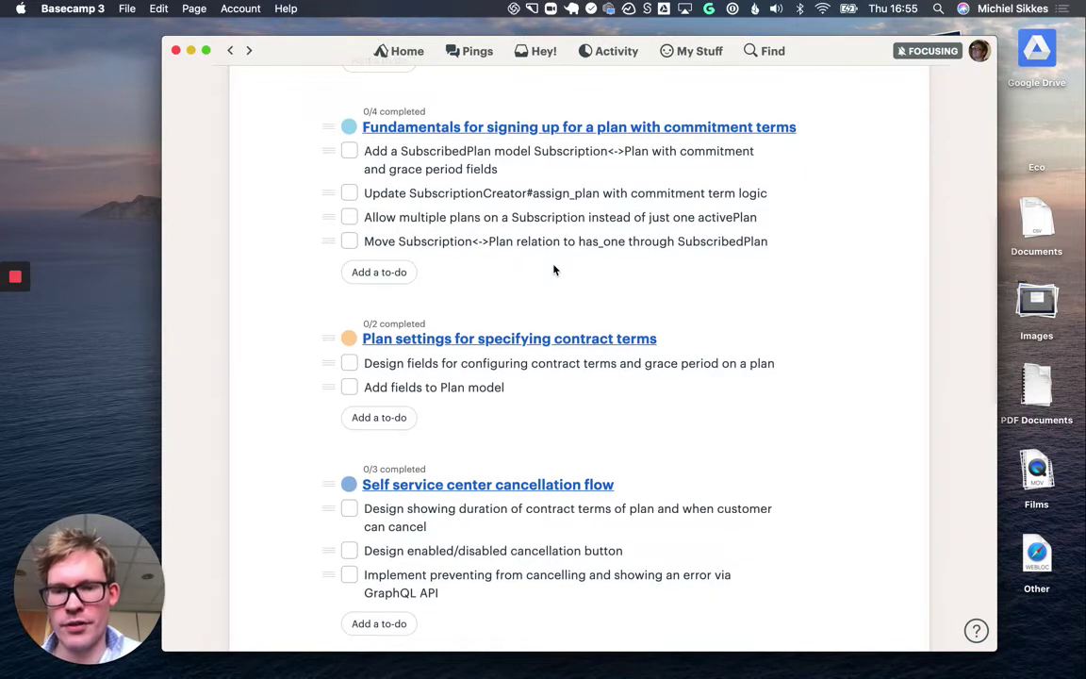
- Examine the to-dos in the Plan settings for specifying contract terms list and the Self service center cancellation flow list
scroll(555, 268, "down", 3)
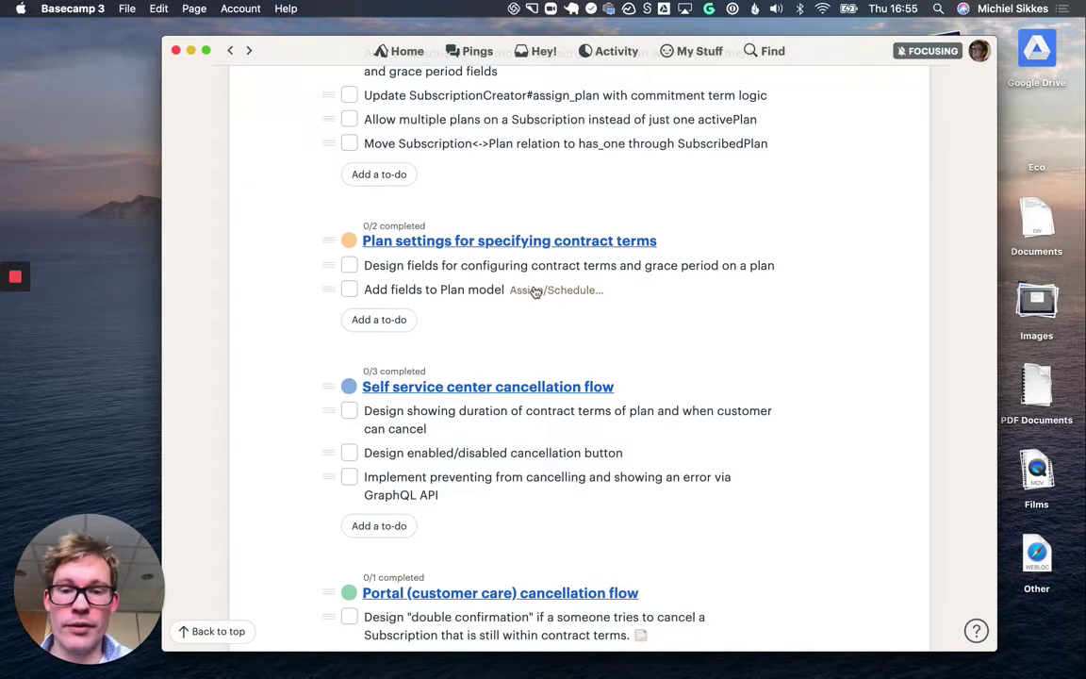
scroll(560, 292, "down", 2)
scroll(560, 292, "down", 2)
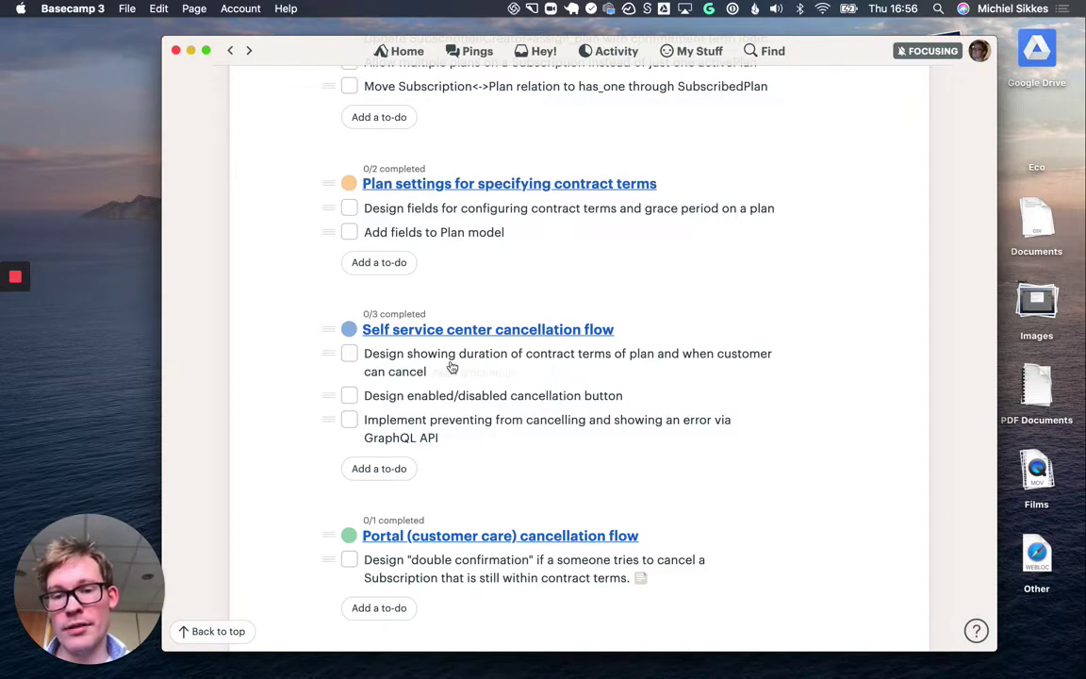
scroll(443, 436, "down", 2)
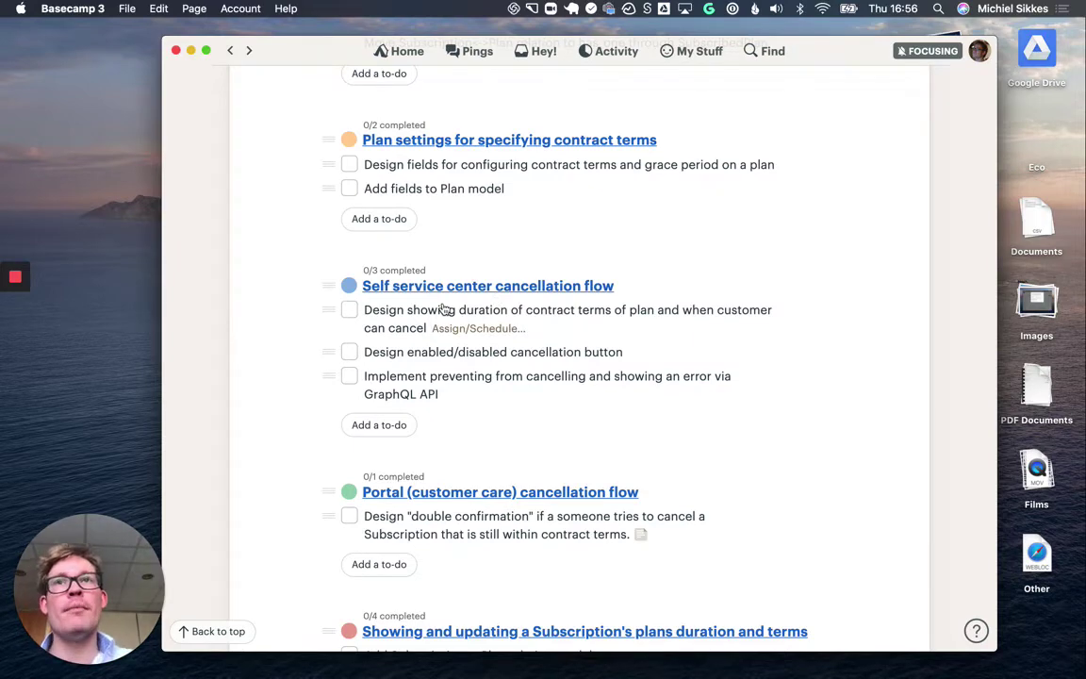
scroll(447, 309, "up", 5)
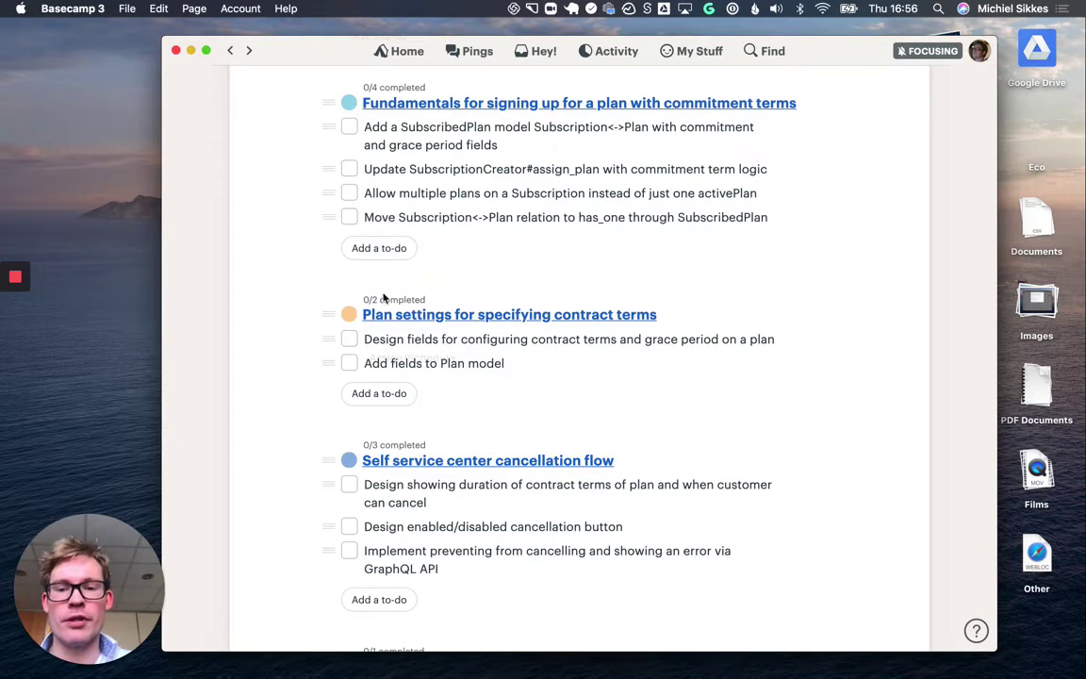
scroll(402, 358, "down", 2)
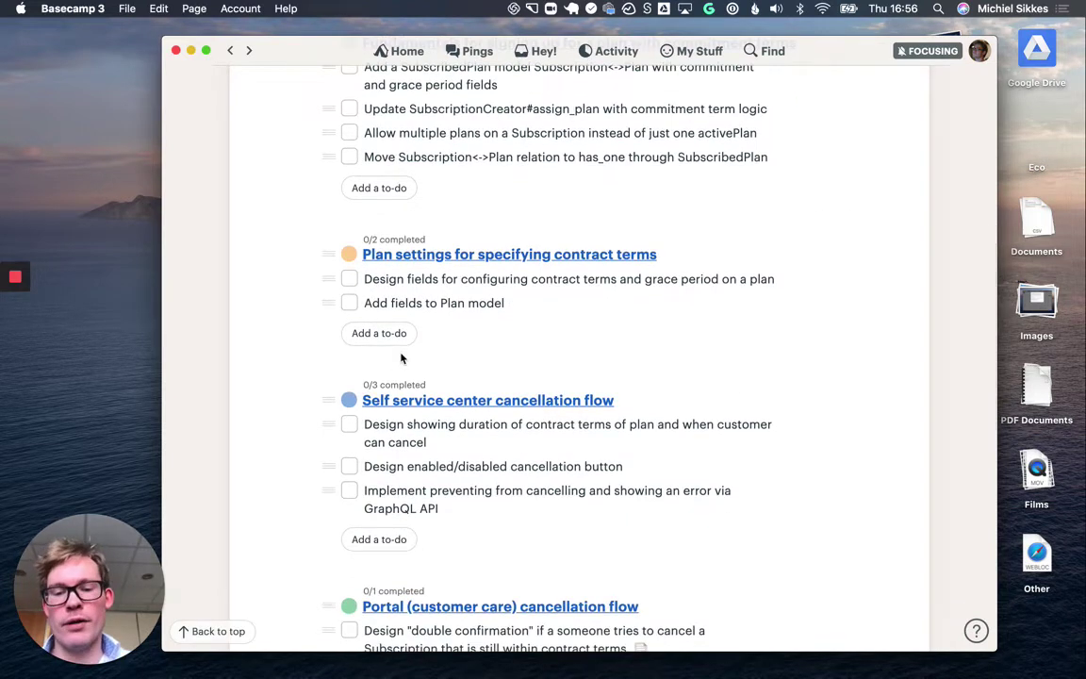
scroll(402, 358, "up", 2)
scroll(400, 358, "down", 2)
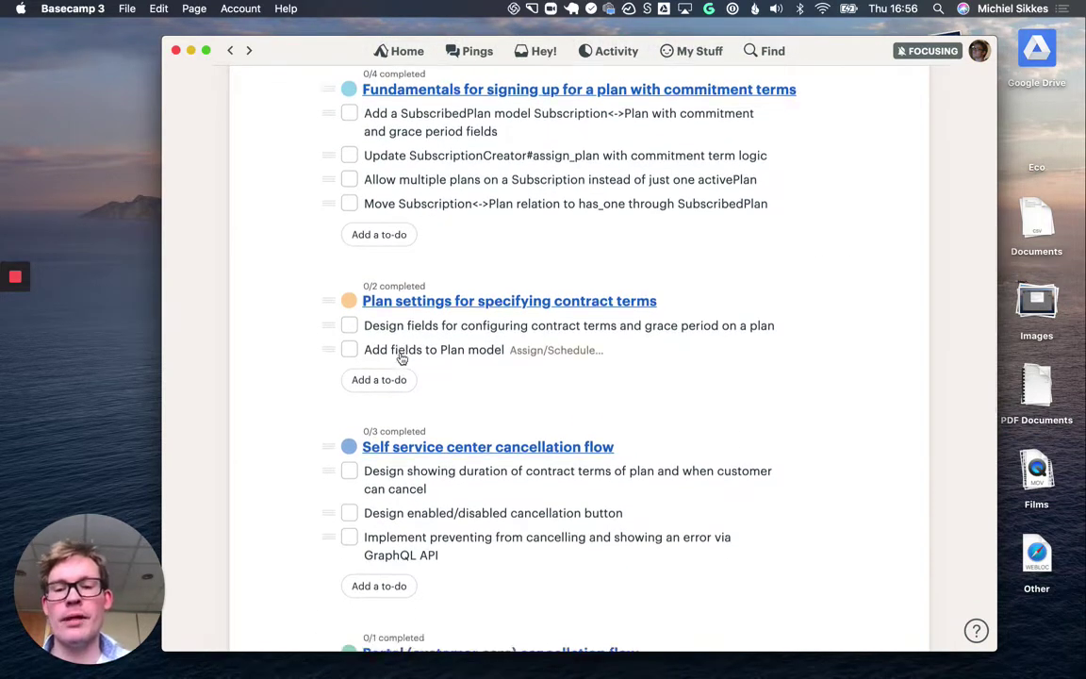
scroll(483, 341, "down", 2)
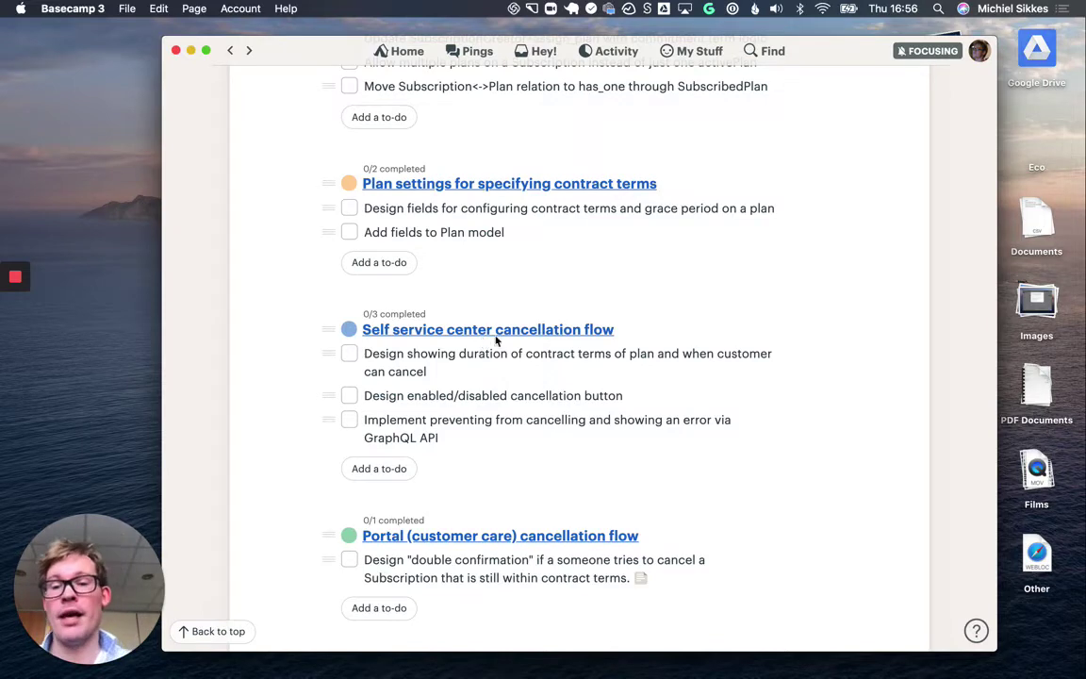
scroll(509, 240, "up", 4)
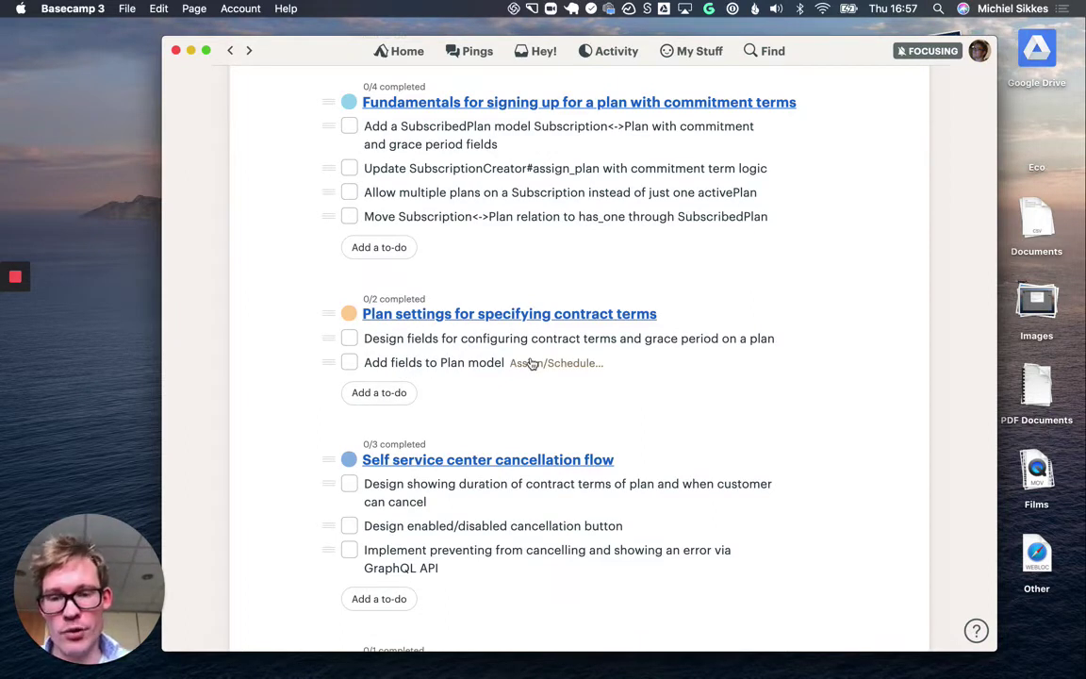
scroll(531, 363, "down", 2)
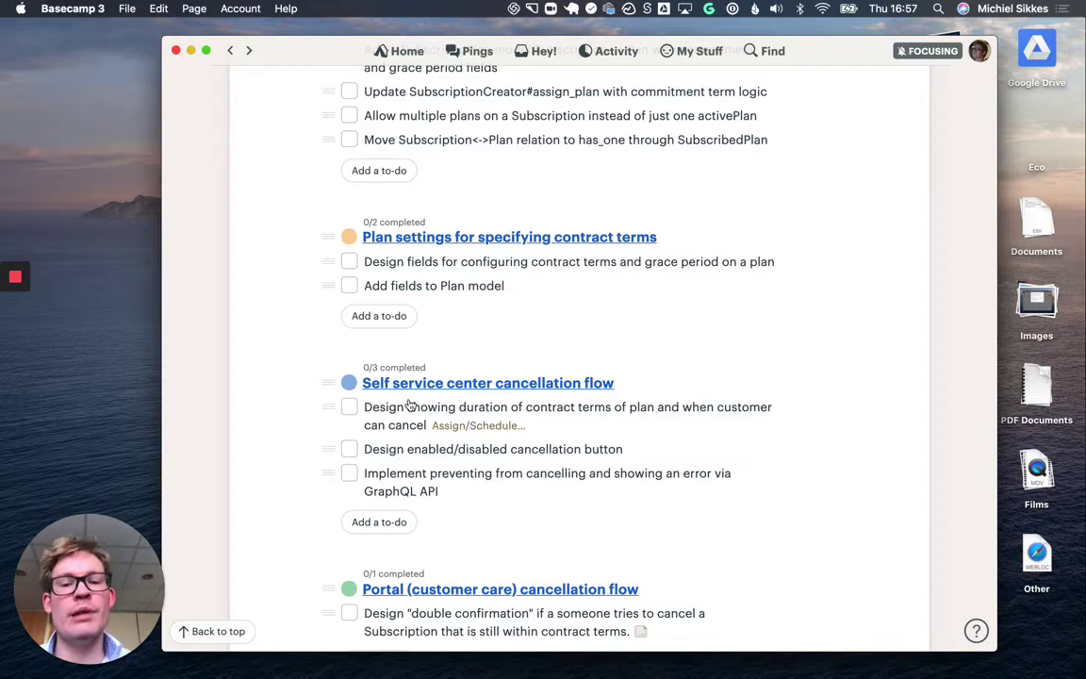
scroll(489, 404, "up", 2)
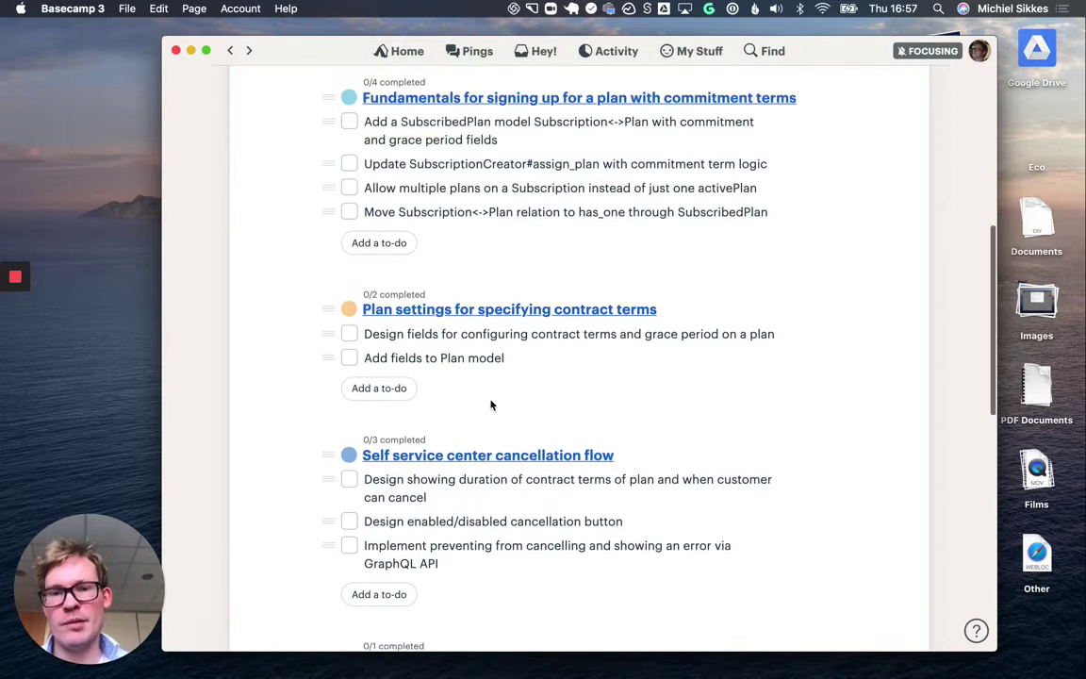
- Move the Portal (customer care) cancellation flow list directly above the Self service center cancellation flow list
scroll(444, 453, "down", 8)
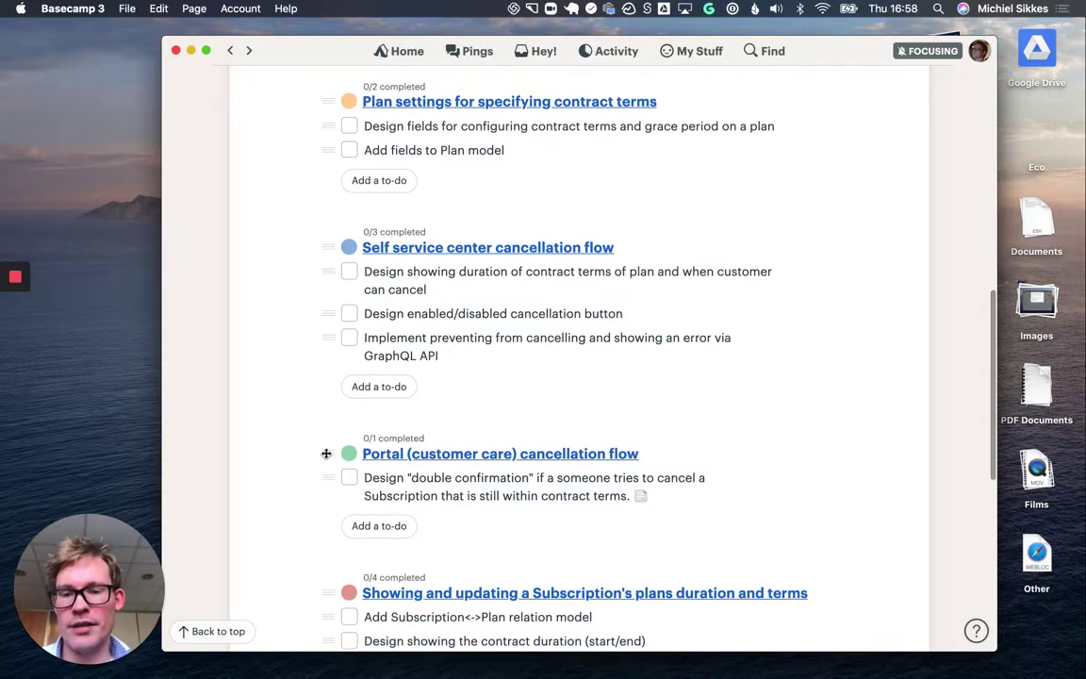
left_click_drag(323, 450, 343, 239)
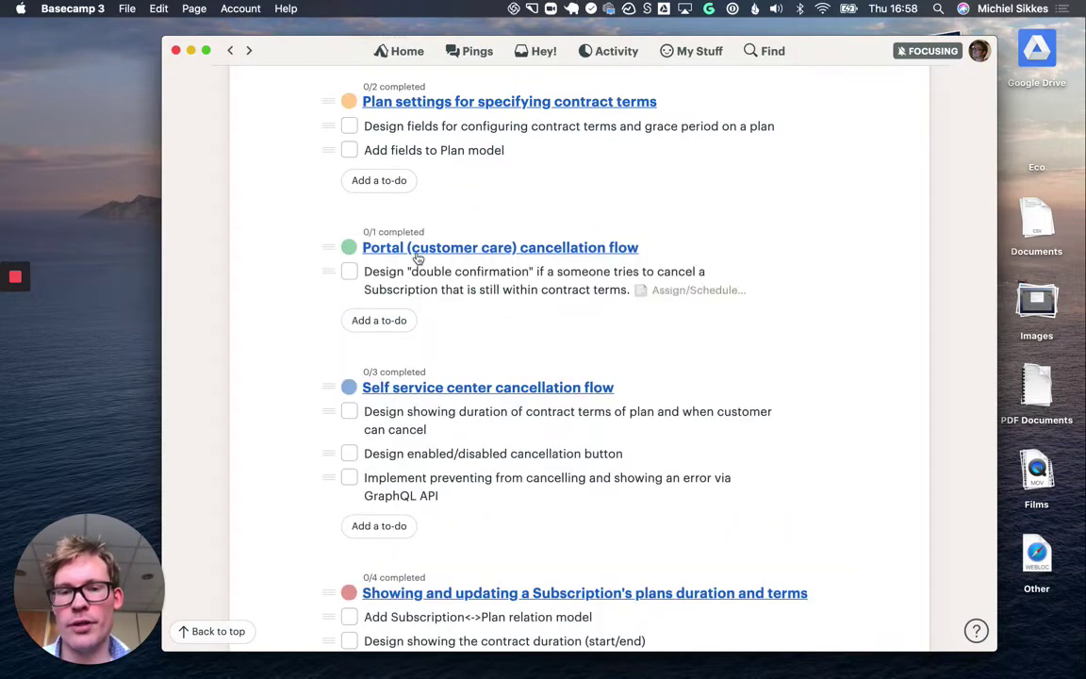
- Add "in the portal" to the end of the list name "Showing and updating a Subscription's plans duration and terms" and save it
scroll(381, 283, "down", 2)
scroll(384, 279, "down", 2)
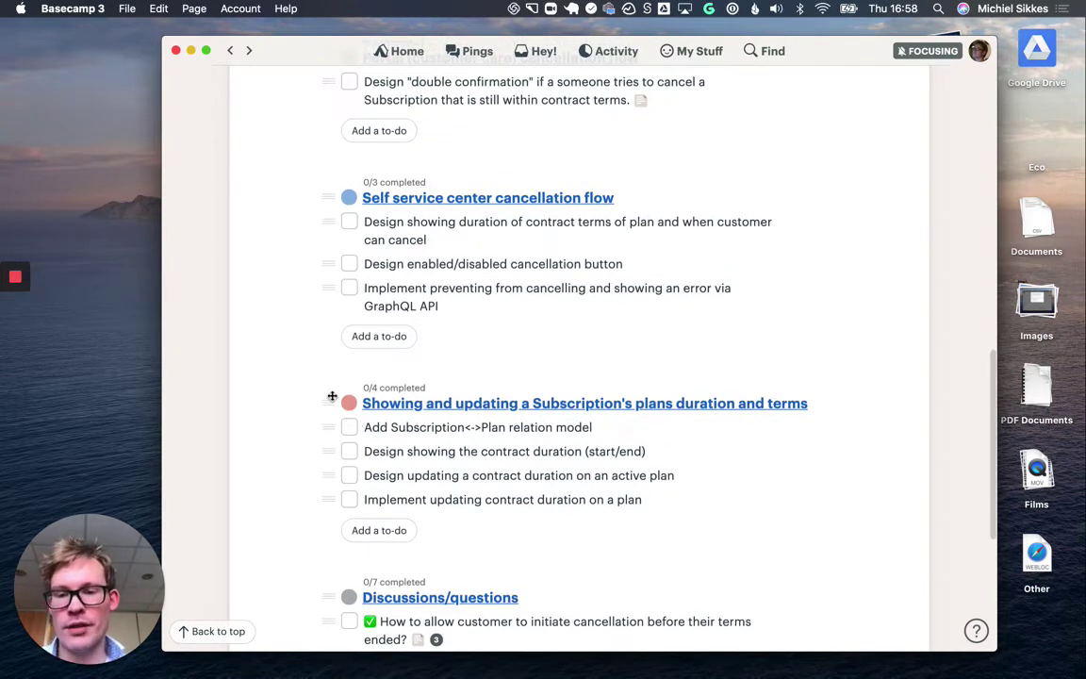
left_click(326, 402)
left_click(247, 402)
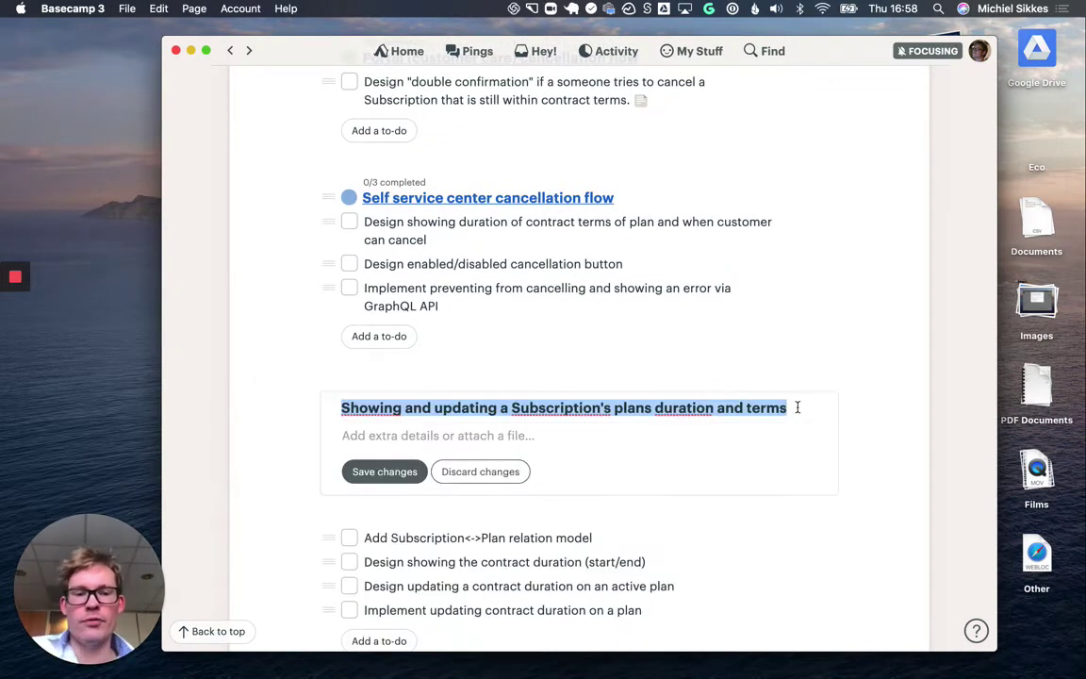
left_click(797, 407)
type("in the portal")
key("Return")
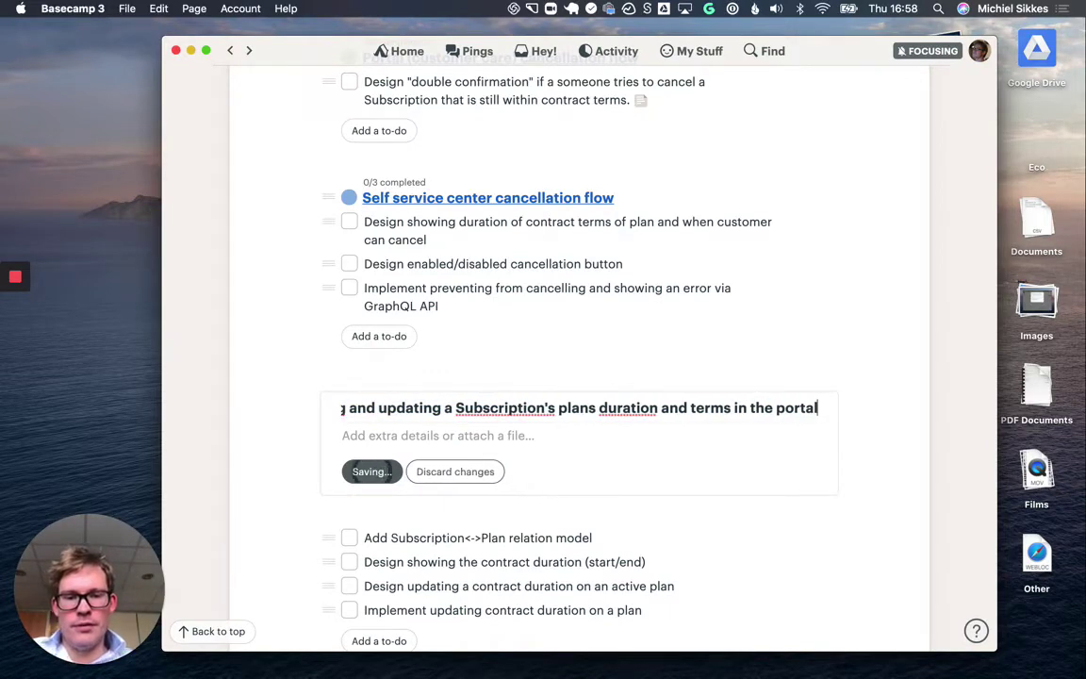
- Look over the order of the scope lists, from the hill chart and Inbox down to the Subscription's plans duration and terms list
scroll(635, 420, "down", 1)
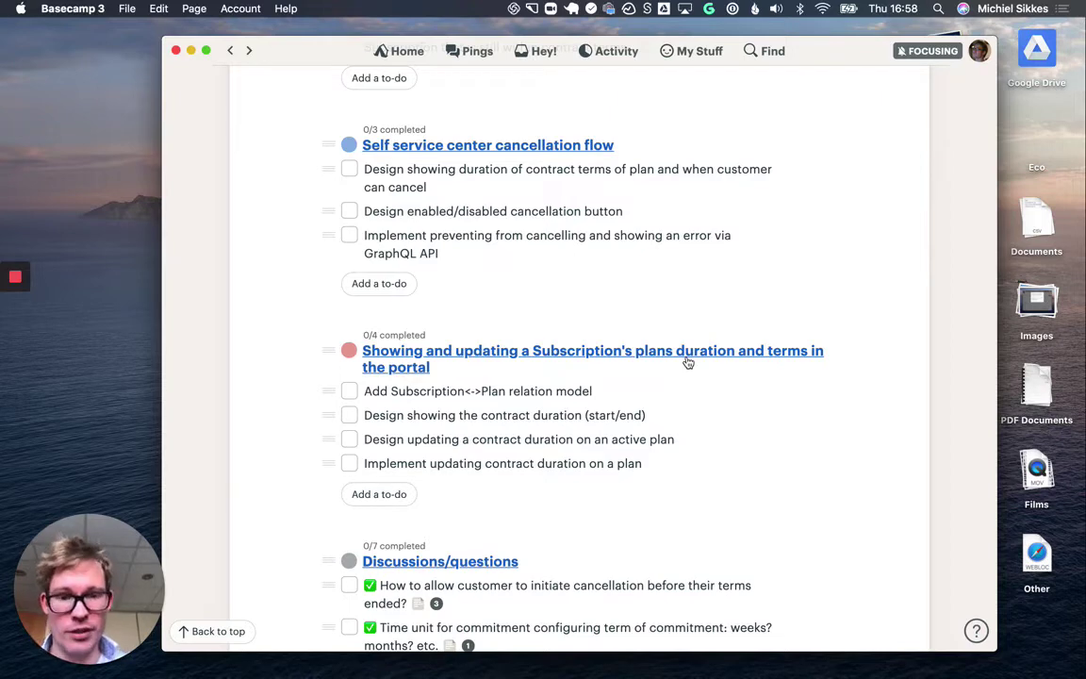
scroll(687, 362, "up", 3)
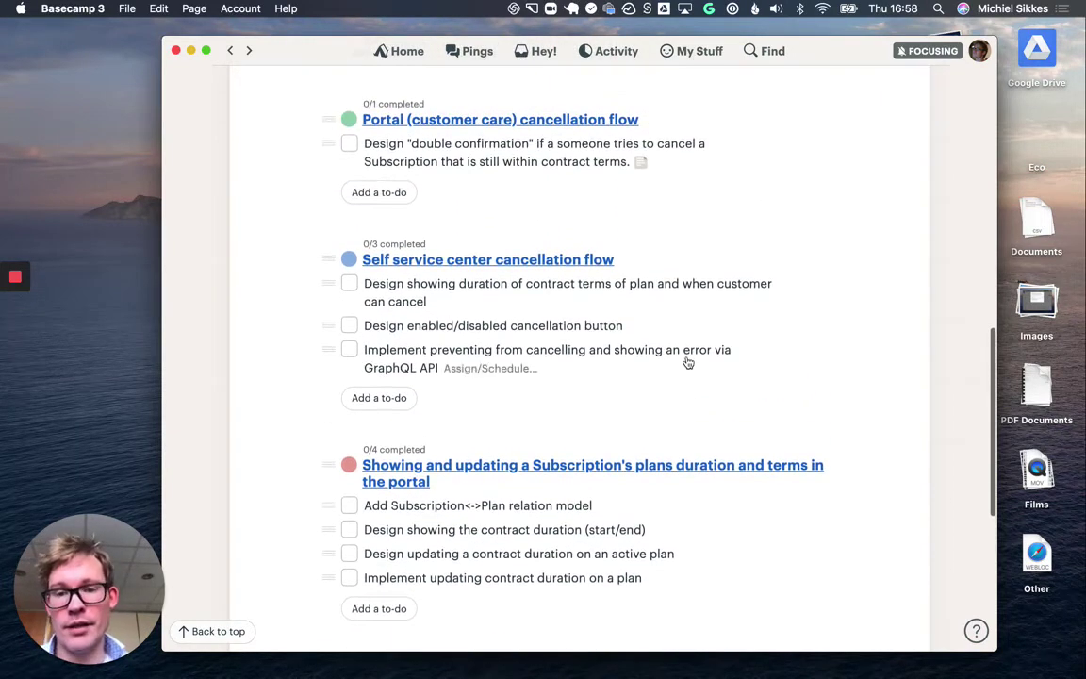
scroll(687, 362, "up", 10)
scroll(687, 362, "down", 5)
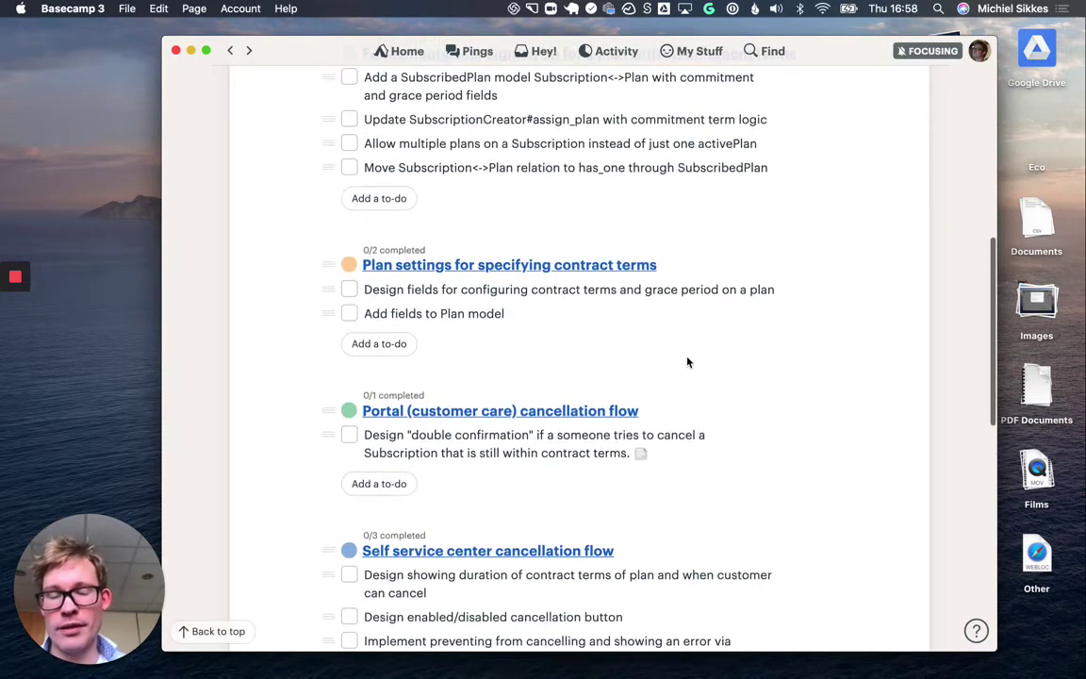
scroll(687, 361, "up", 10)
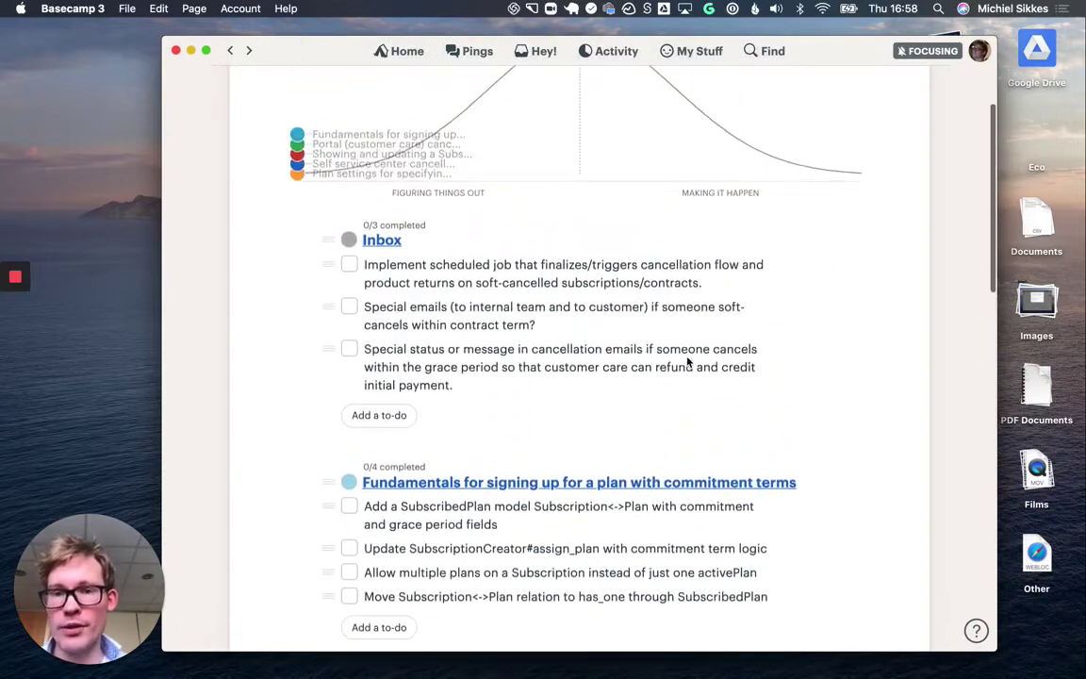
scroll(687, 362, "down", 5)
scroll(687, 362, "up", 3)
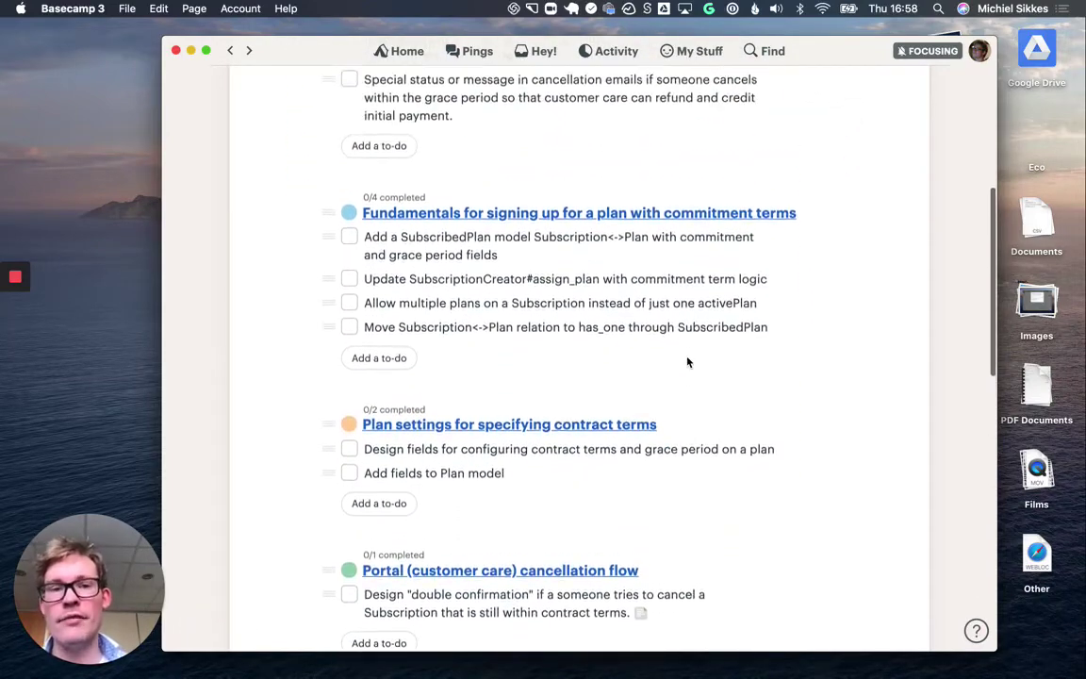
scroll(687, 362, "down", 6)
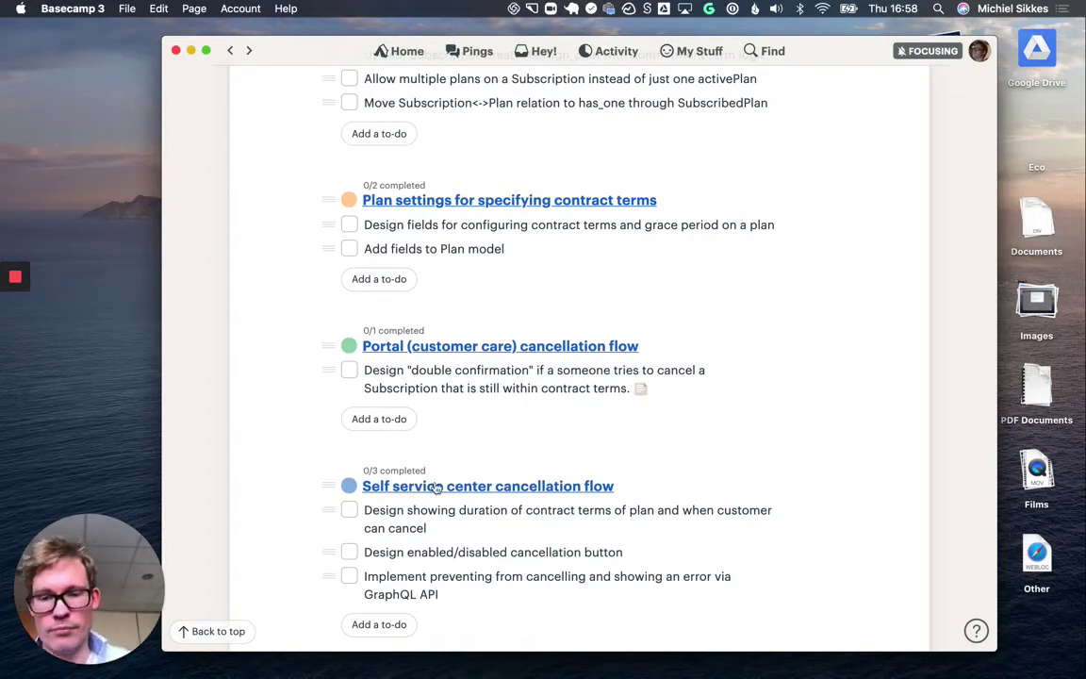
scroll(437, 487, "down", 2)
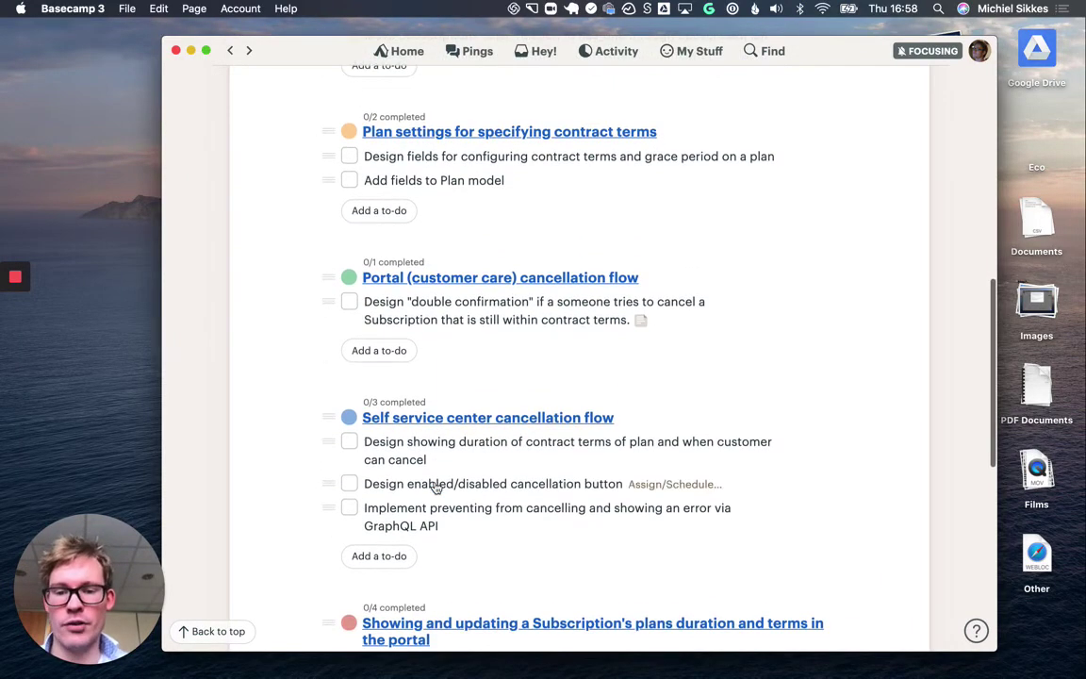
scroll(377, 558, "down", 1)
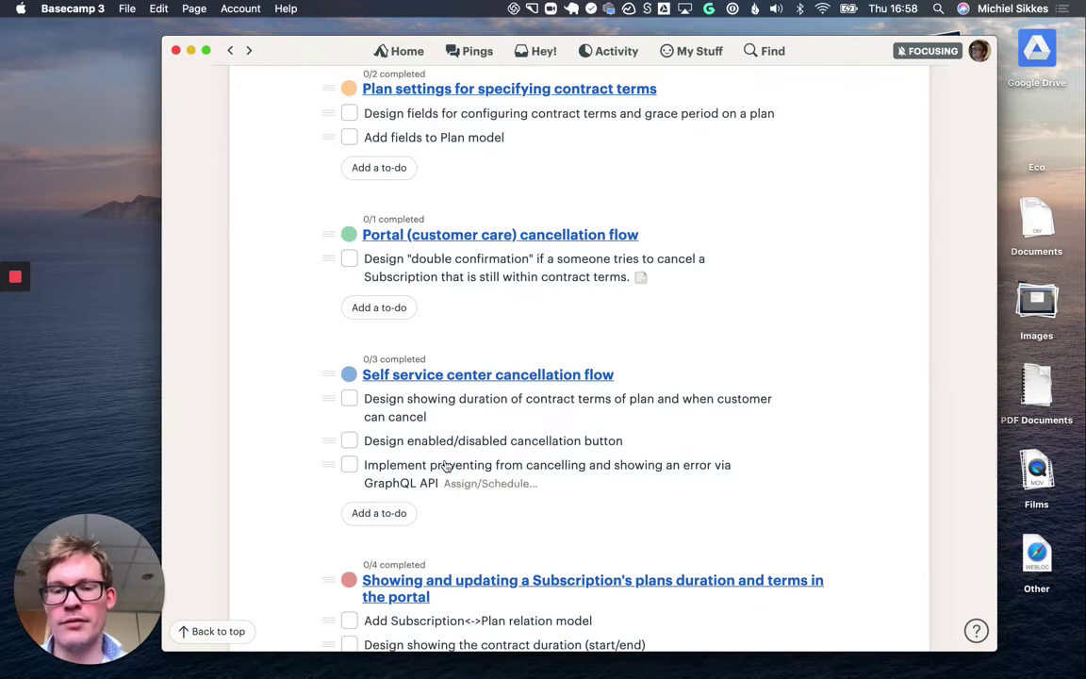
scroll(381, 466, "up", 1)
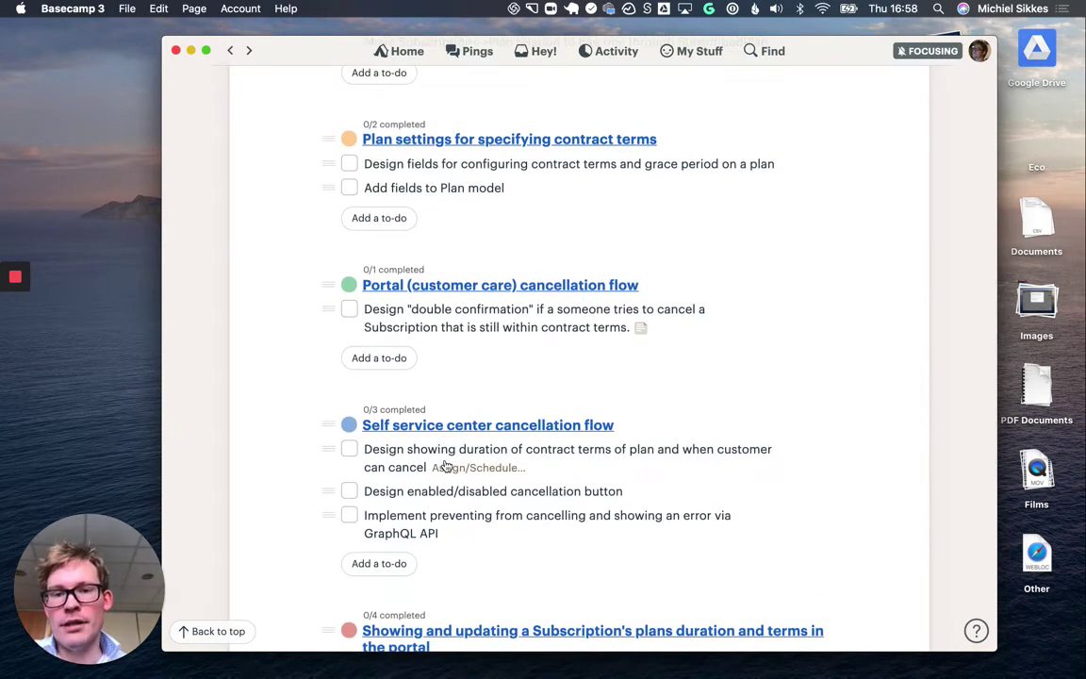
scroll(494, 188, "up", 4)
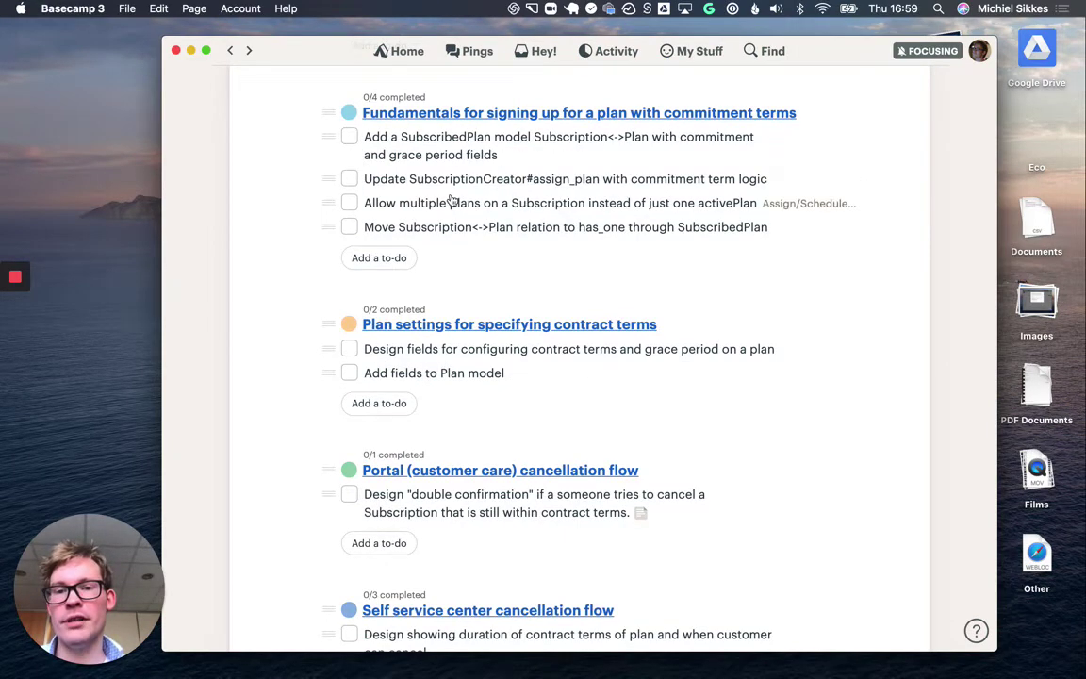
- Examine the Inbox to-dos against the Fundamentals, Plan settings and Portal (customer care) cancellation flow lists
scroll(451, 200, "up", 2)
scroll(412, 289, "up", 1)
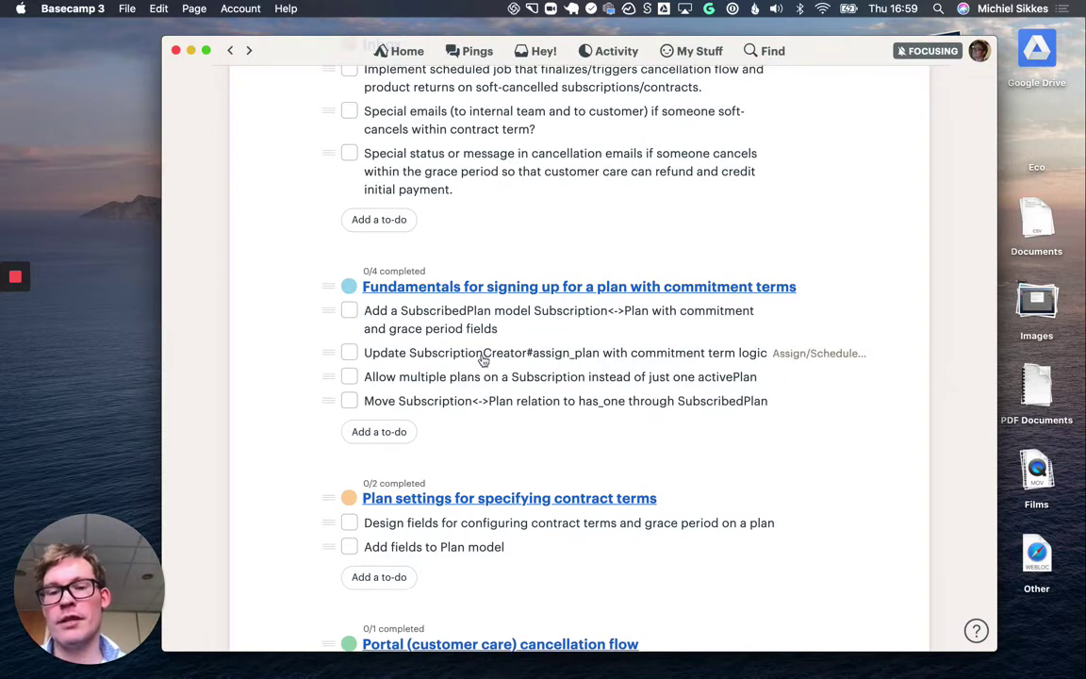
scroll(424, 358, "up", 2)
scroll(452, 340, "up", 2)
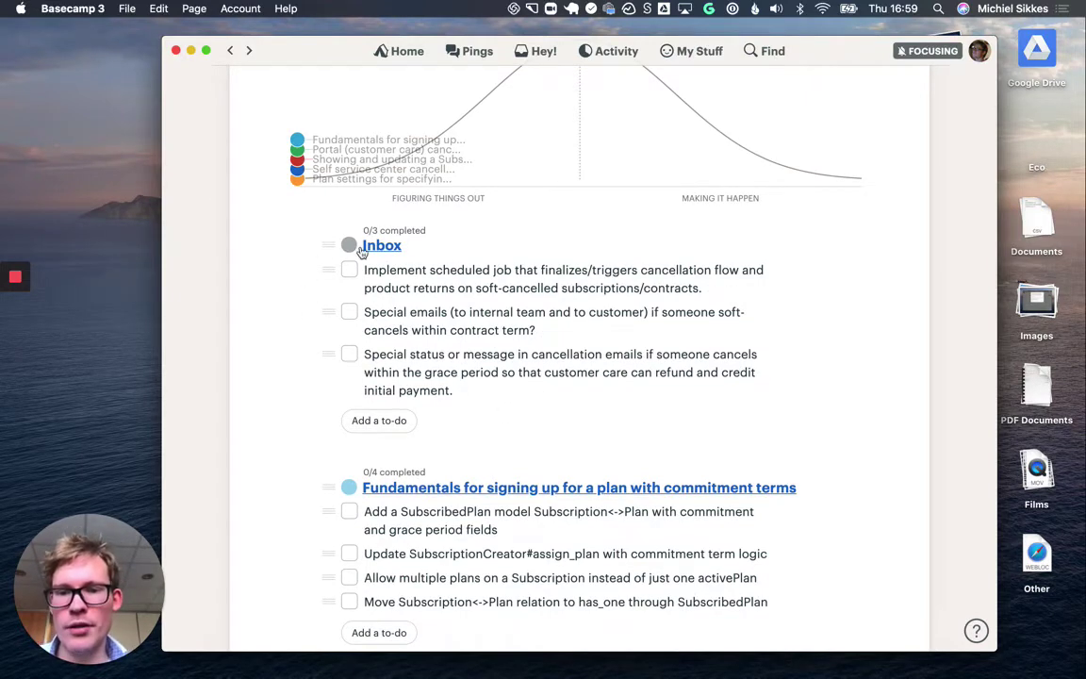
scroll(542, 380, "up", 2)
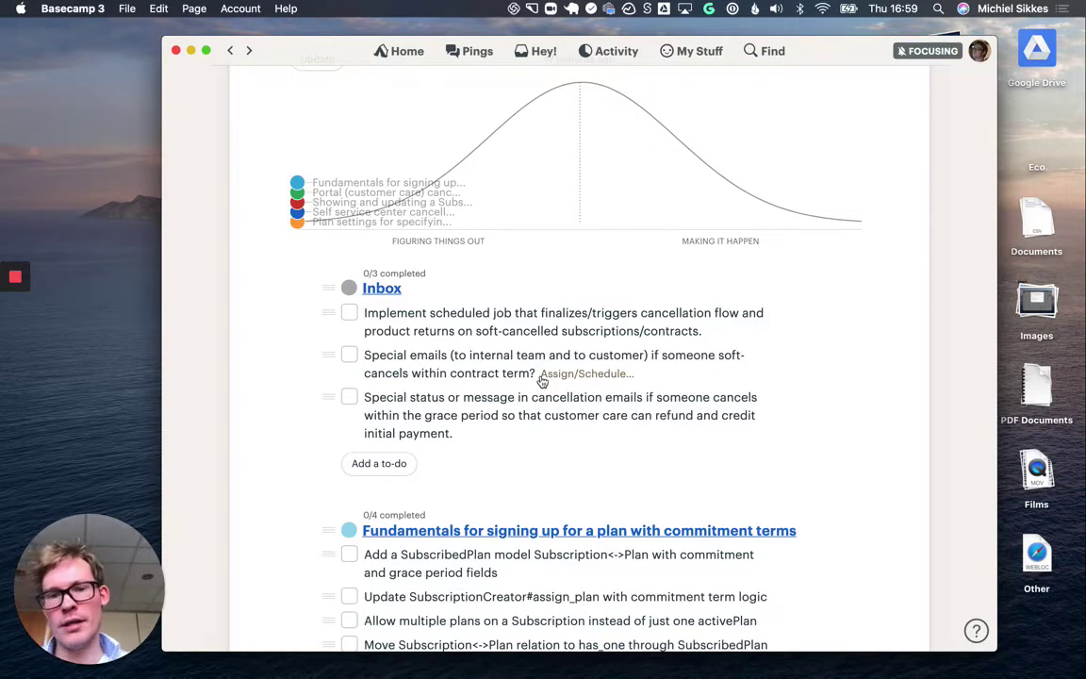
scroll(565, 542, "down", 5)
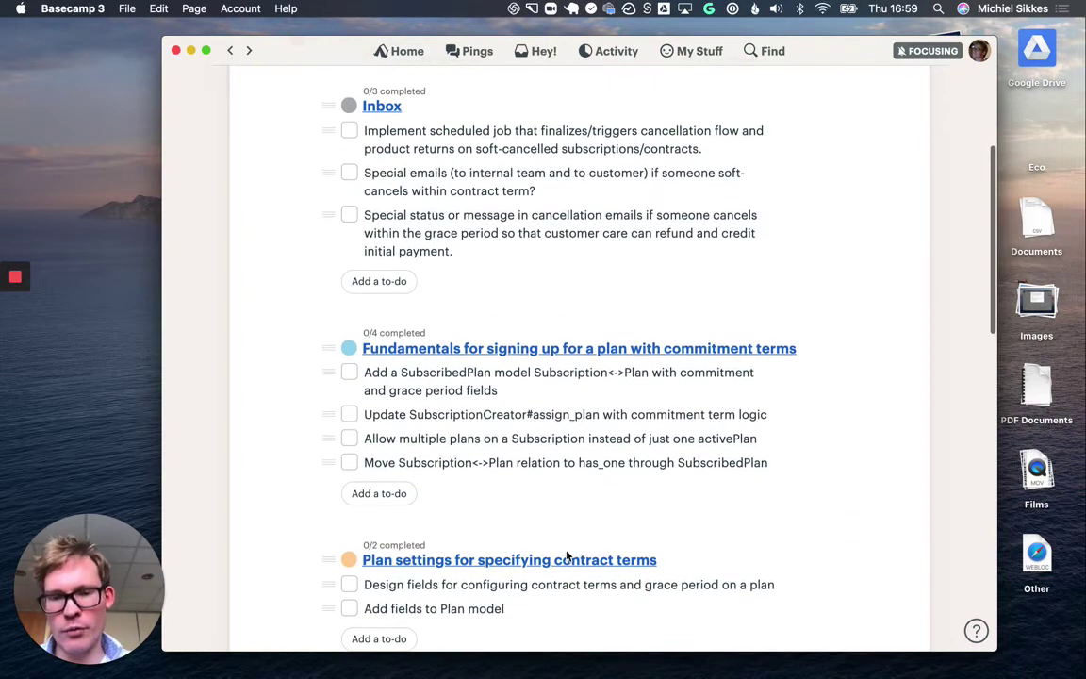
scroll(423, 483, "down", 6)
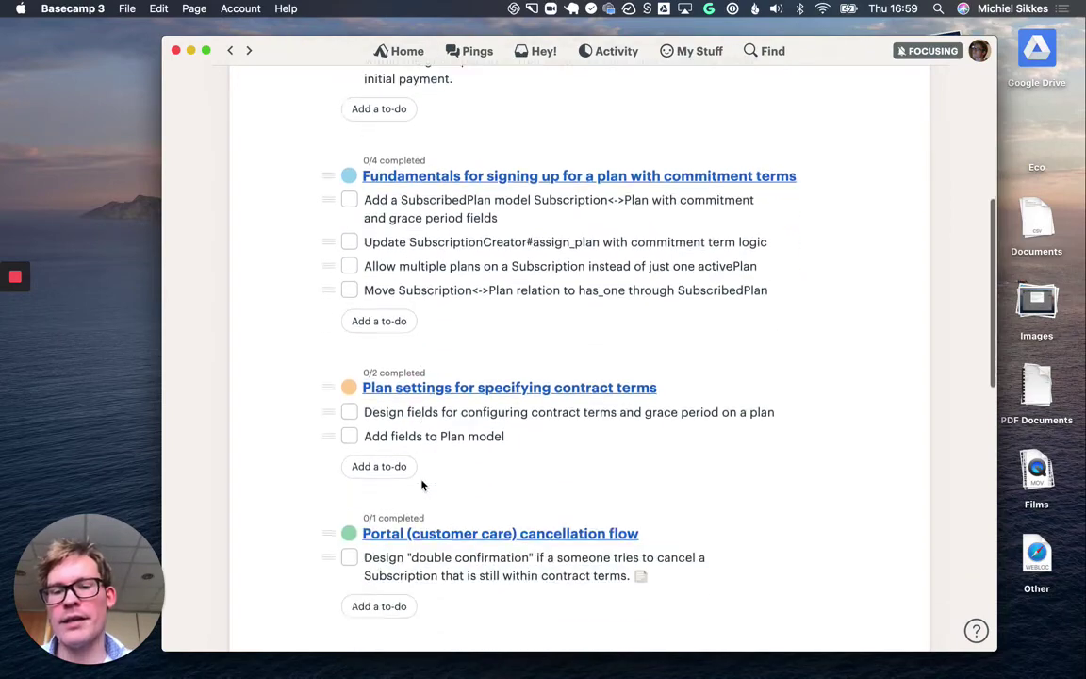
scroll(422, 484, "up", 10)
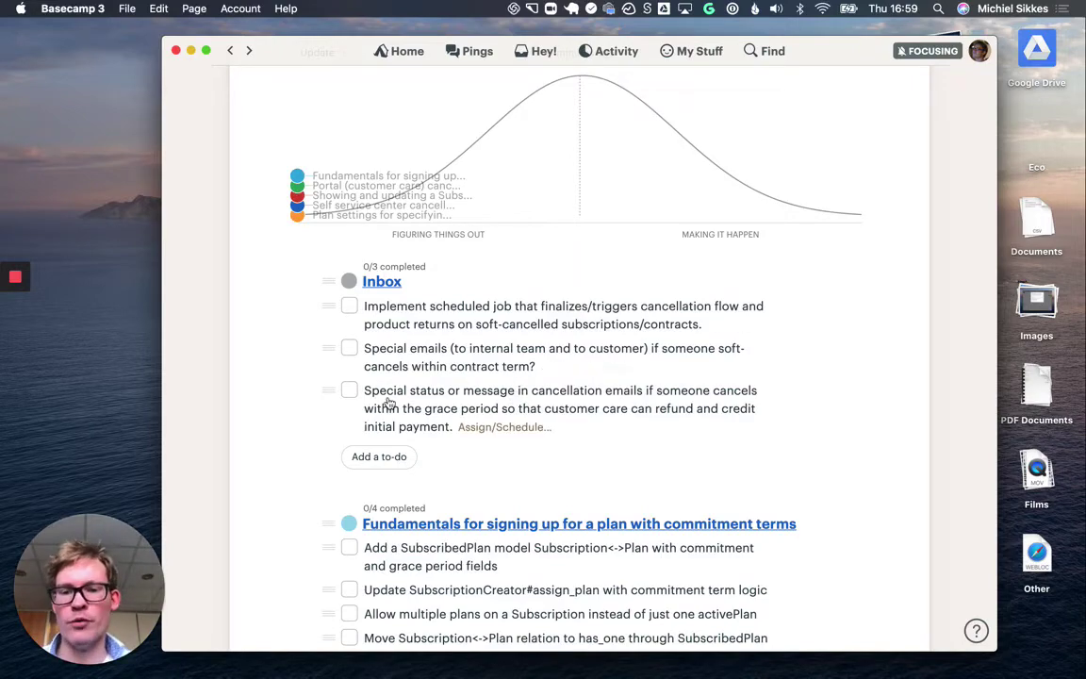
scroll(450, 584, "down", 14)
scroll(455, 602, "up", 13)
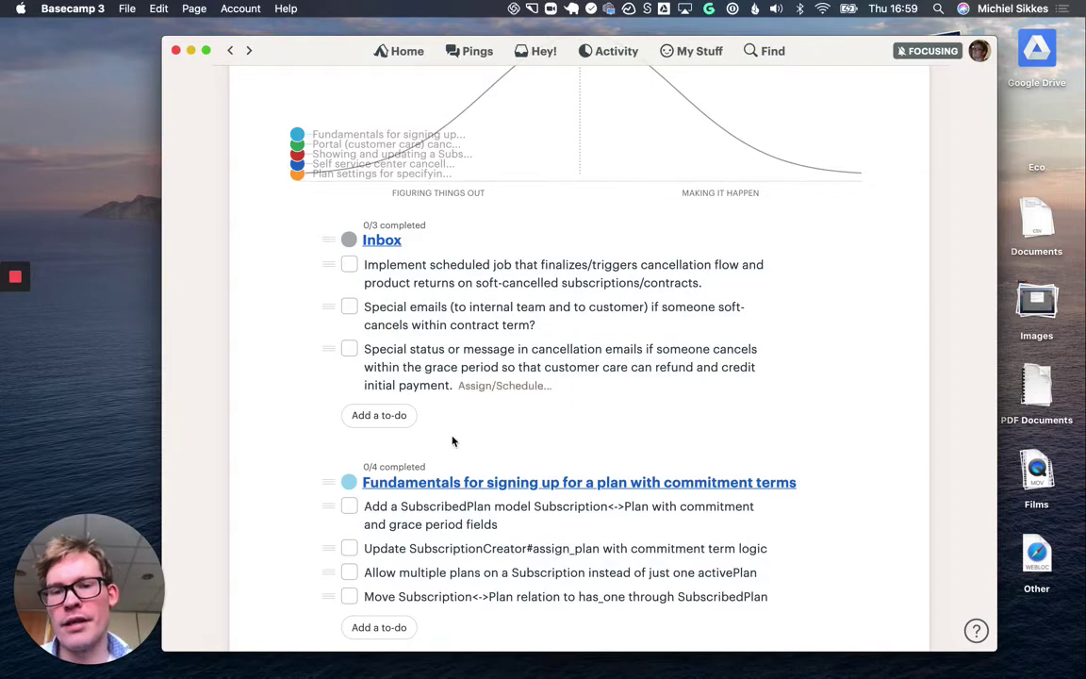
scroll(453, 490, "down", 5)
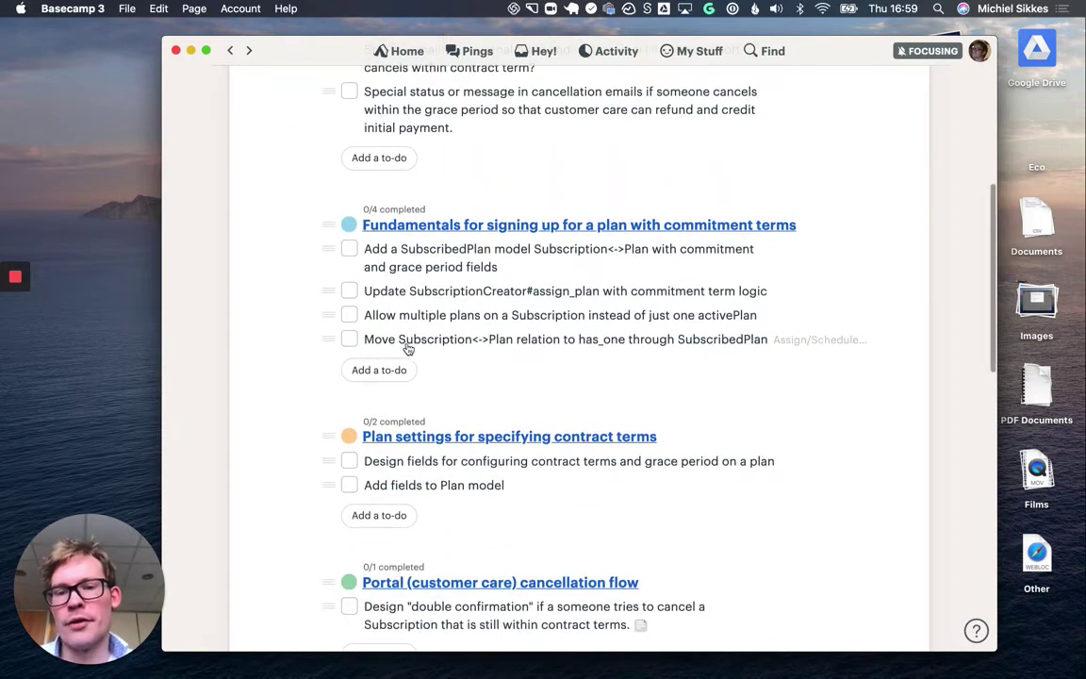
scroll(390, 483, "up", 10)
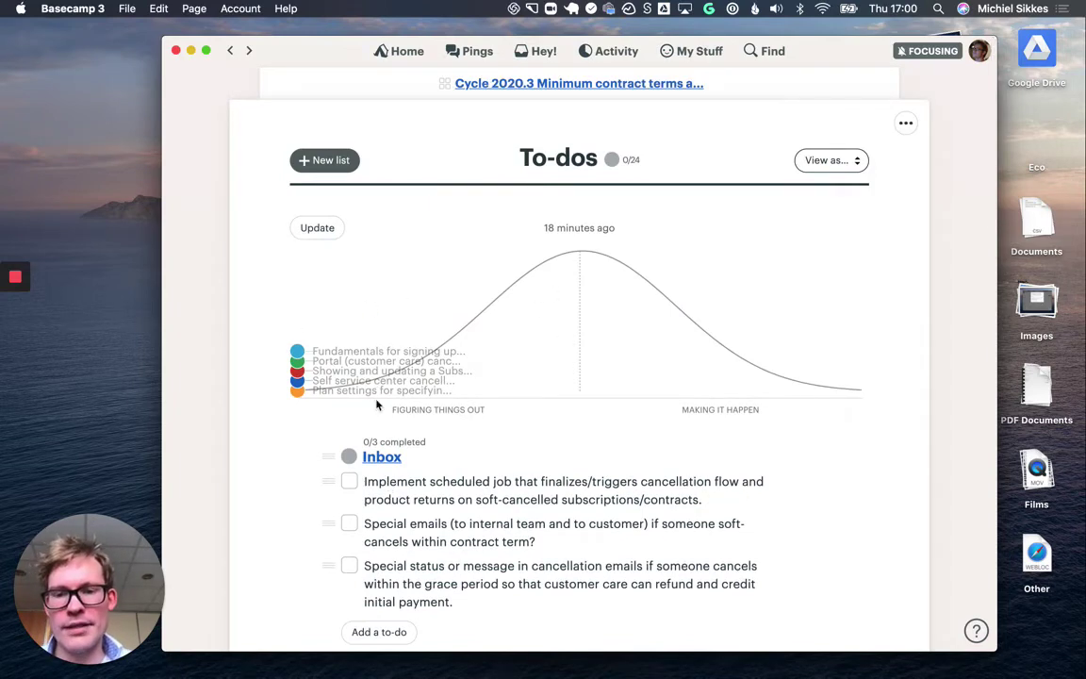
- Start a hill chart update, shift the Fundamentals for signing up dot slightly uphill, and put it back at the start
scroll(388, 490, "down", 6)
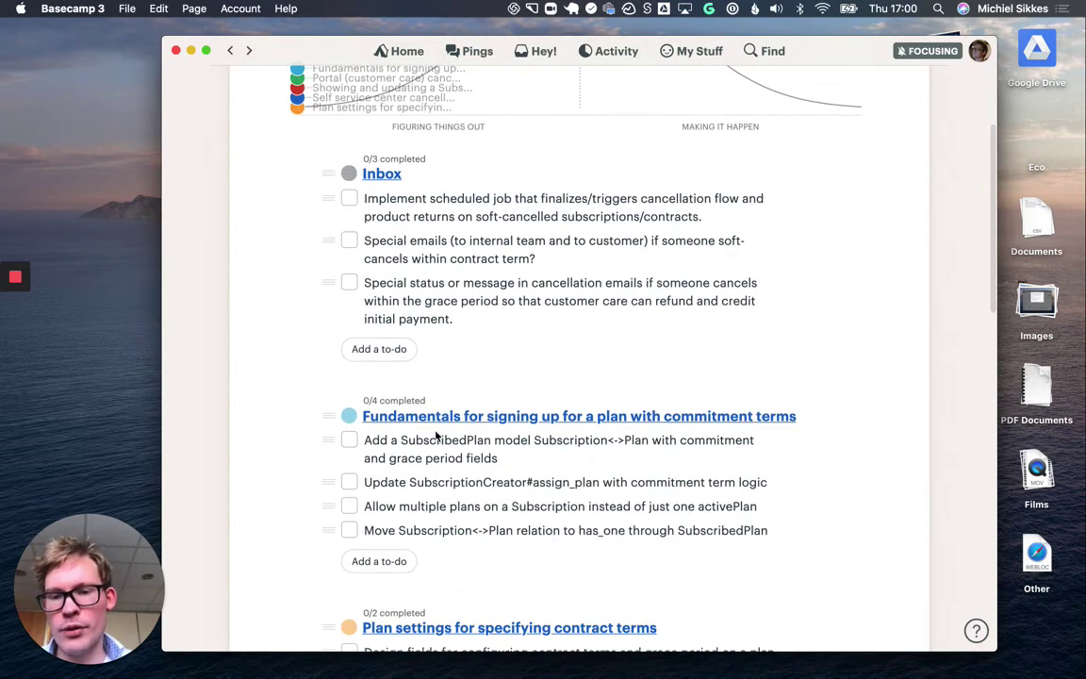
scroll(415, 444, "down", 2)
scroll(421, 444, "down", 1)
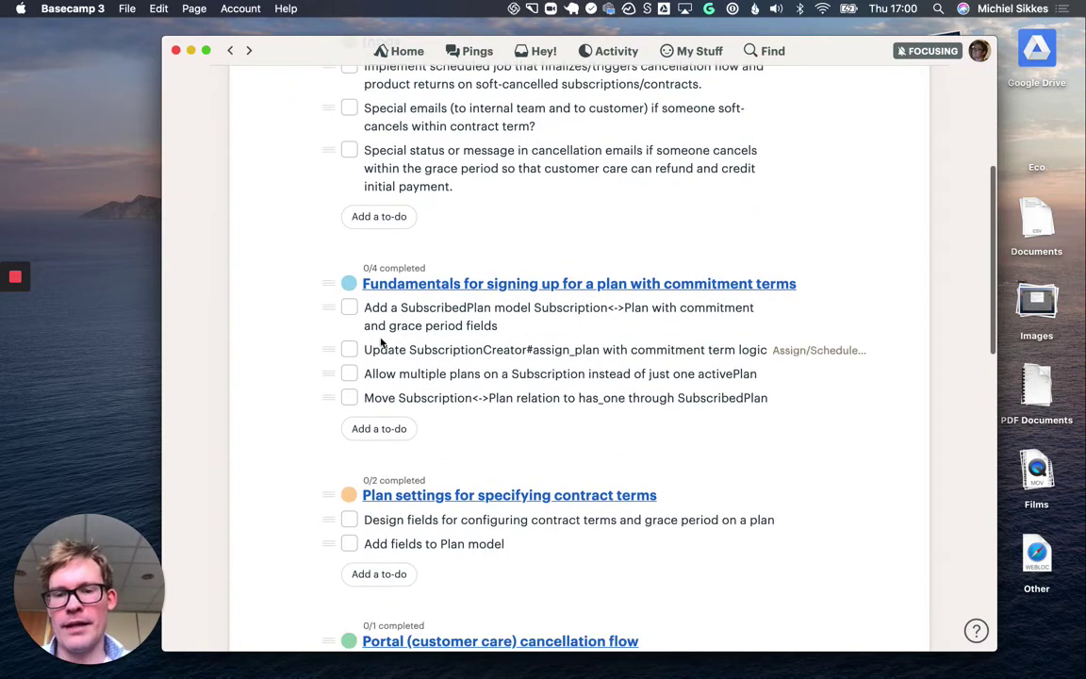
scroll(387, 358, "up", 6)
scroll(295, 231, "up", 2)
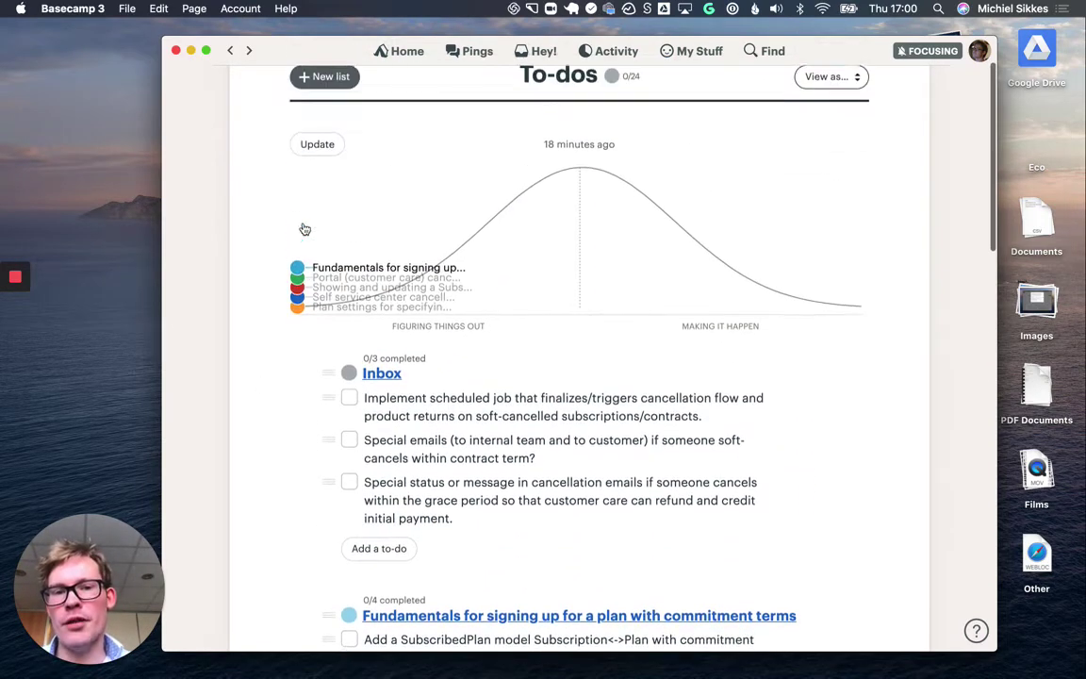
left_click(317, 148)
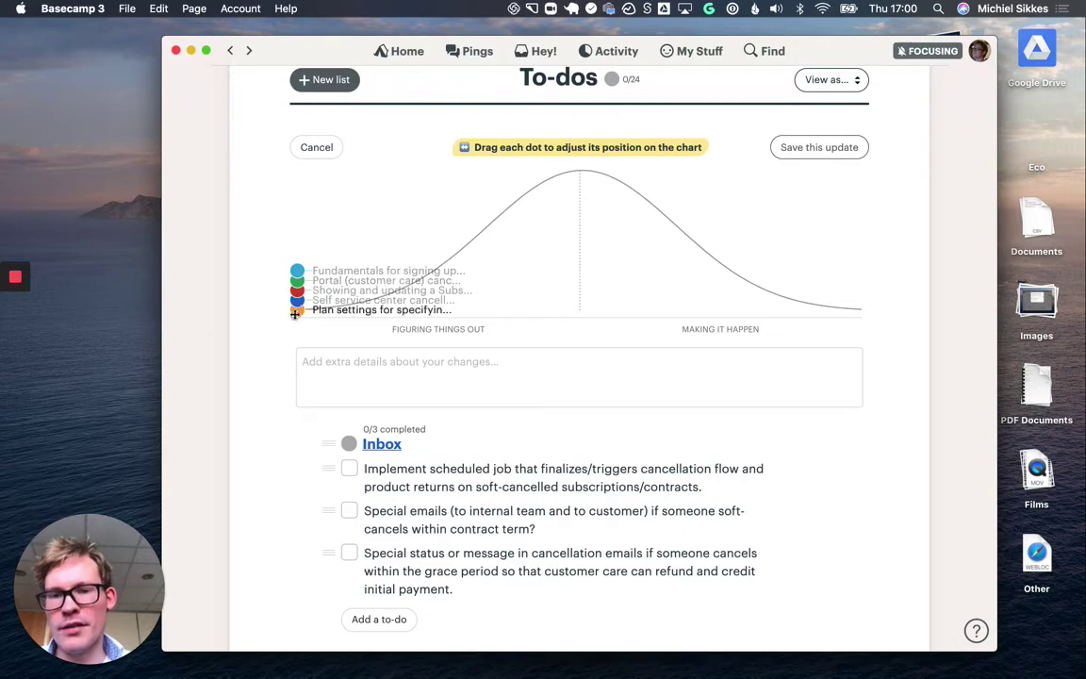
left_click_drag(297, 272, 311, 377)
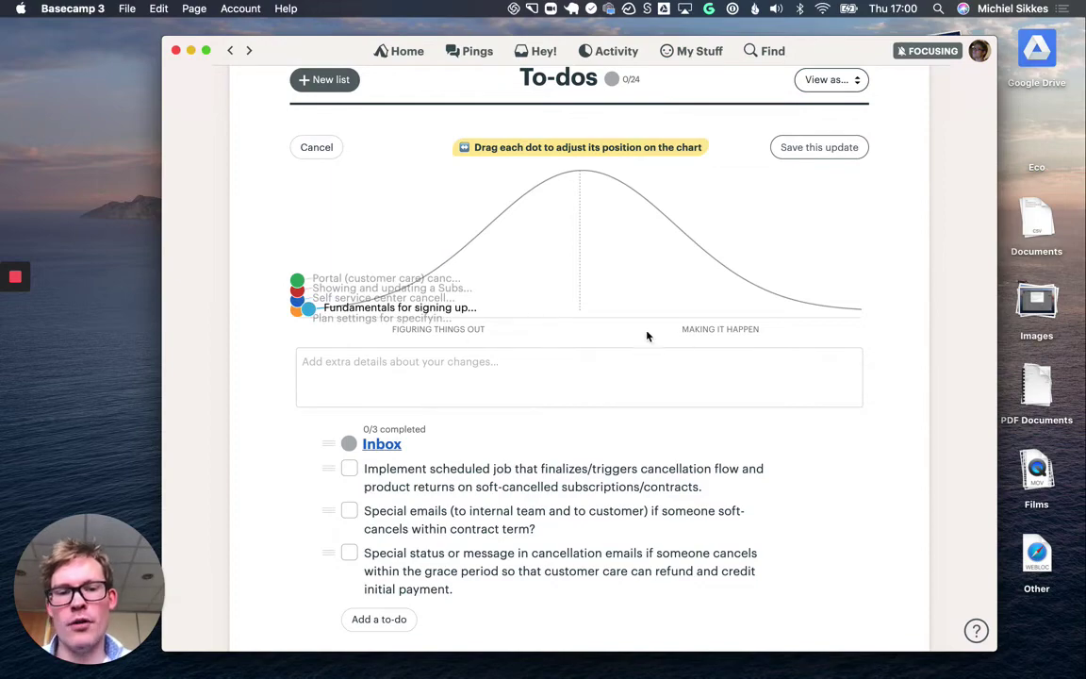
left_click_drag(308, 307, 291, 310)
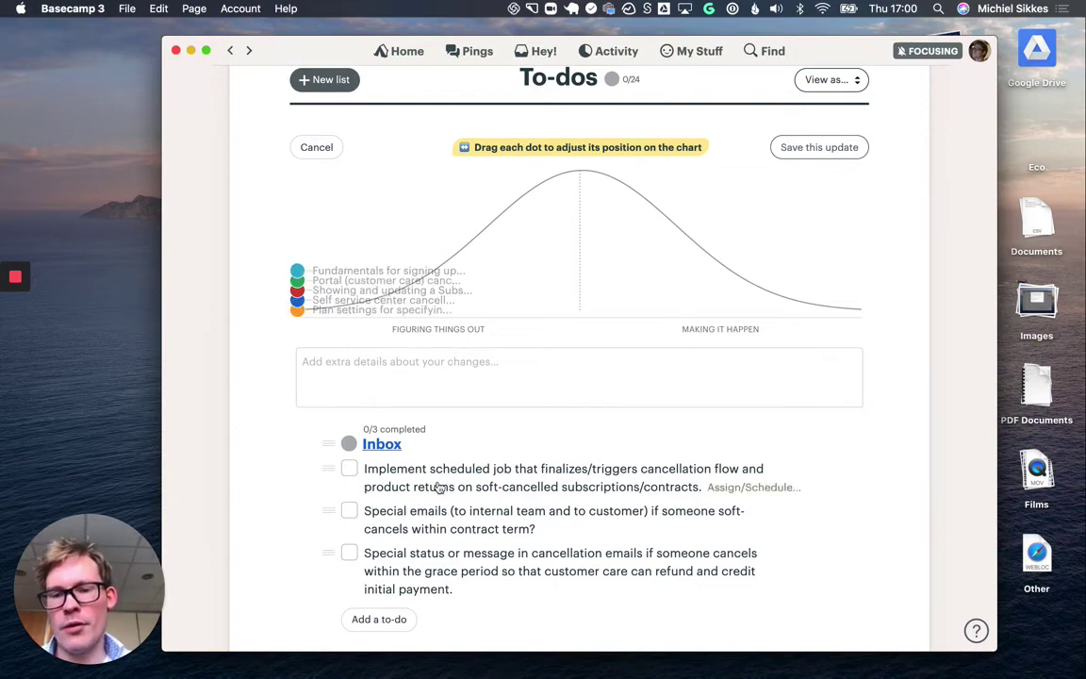
- Move the Self service center cancellation flow dot to the hilltop, slightly back before it, and over to near the end of Making it happen
scroll(439, 486, "down", 10)
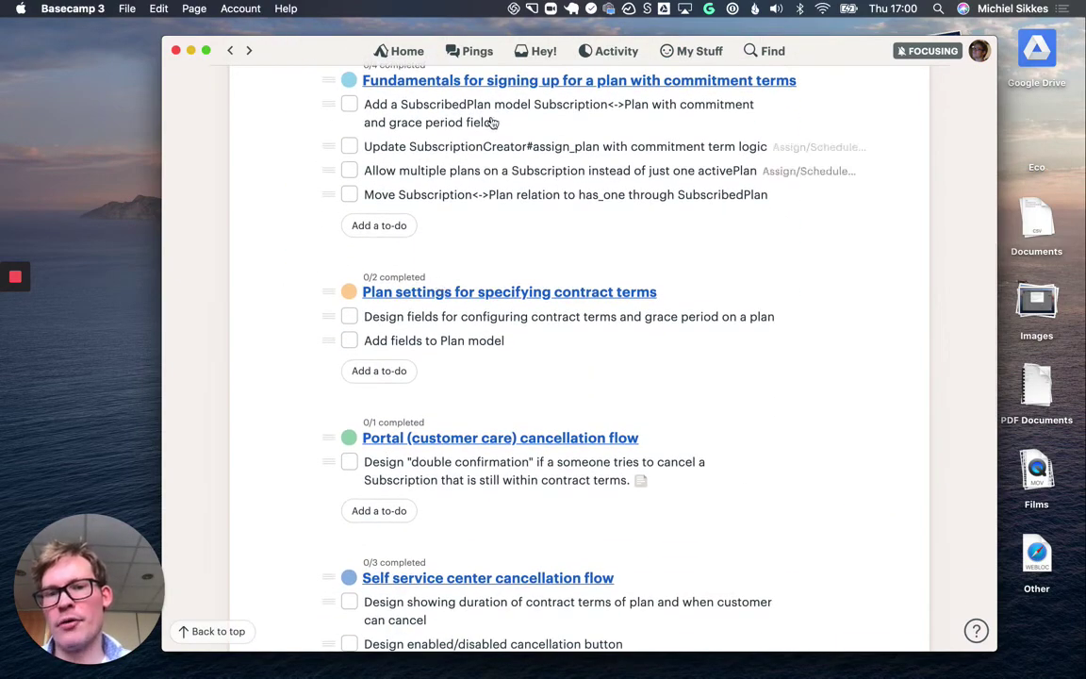
scroll(452, 277, "down", 3)
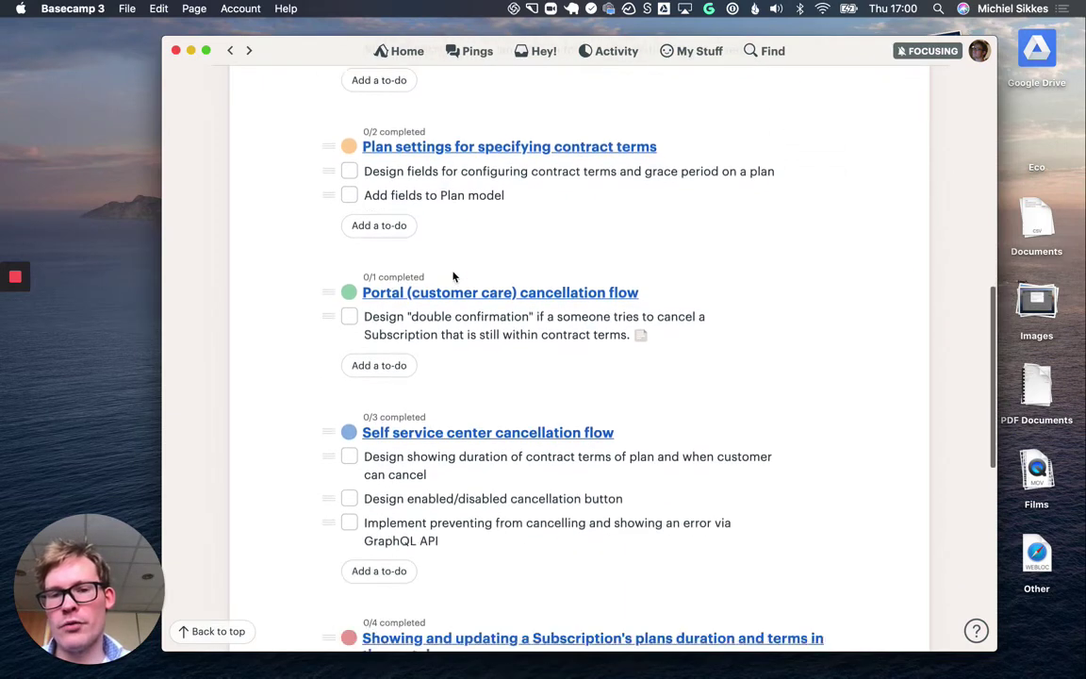
scroll(460, 288, "down", 4)
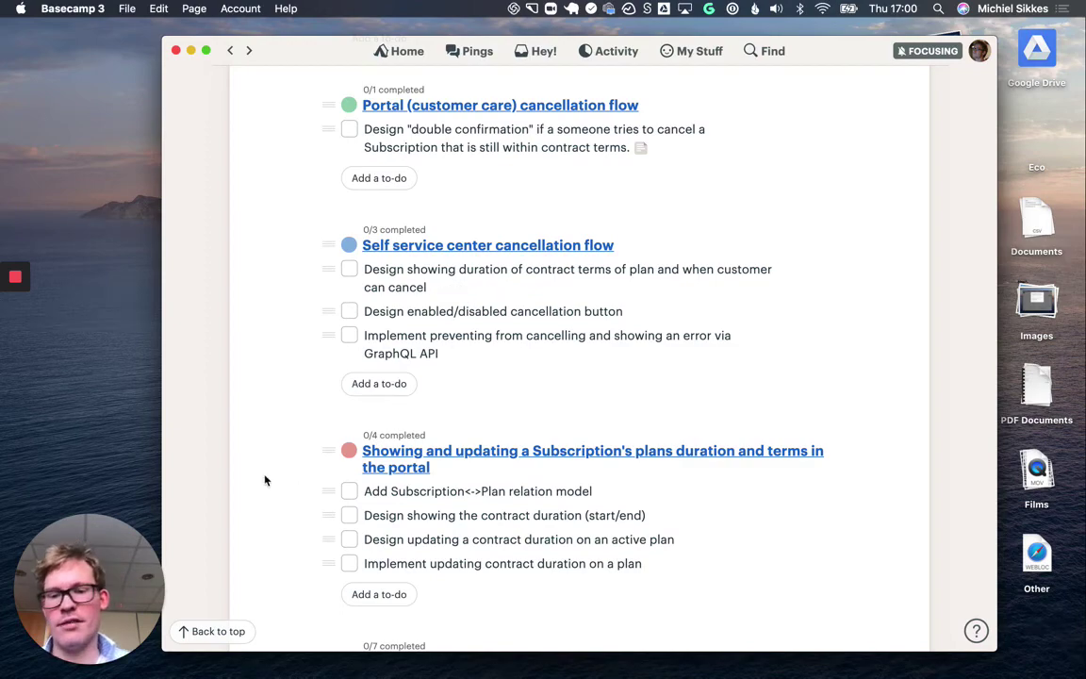
scroll(466, 301, "up", 15)
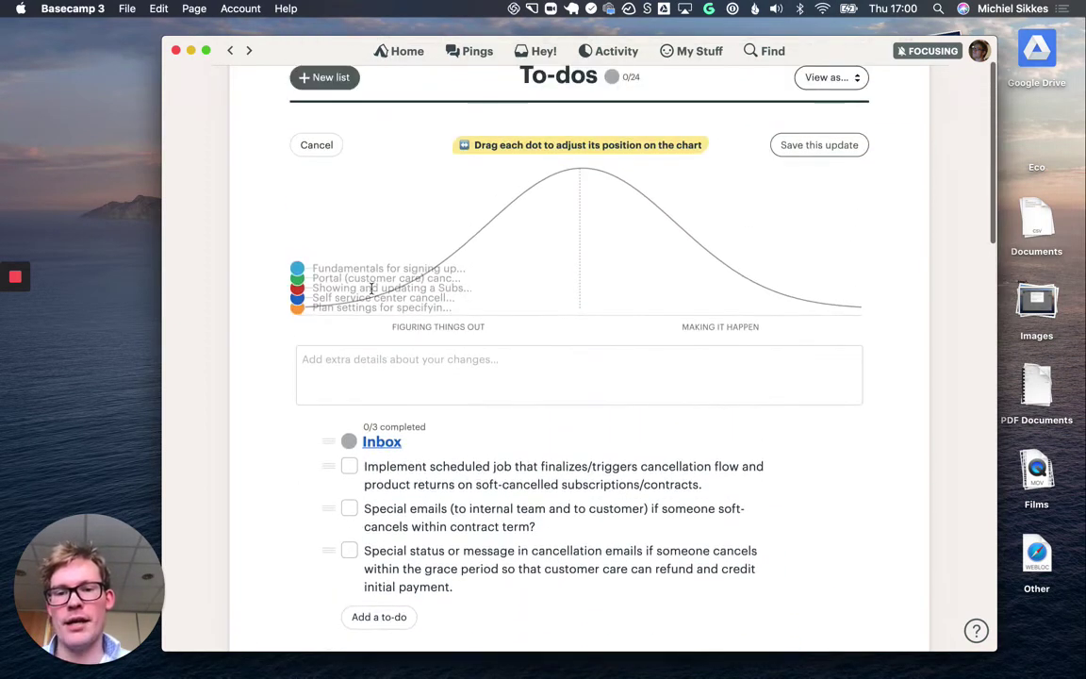
left_click_drag(291, 311, 577, 209)
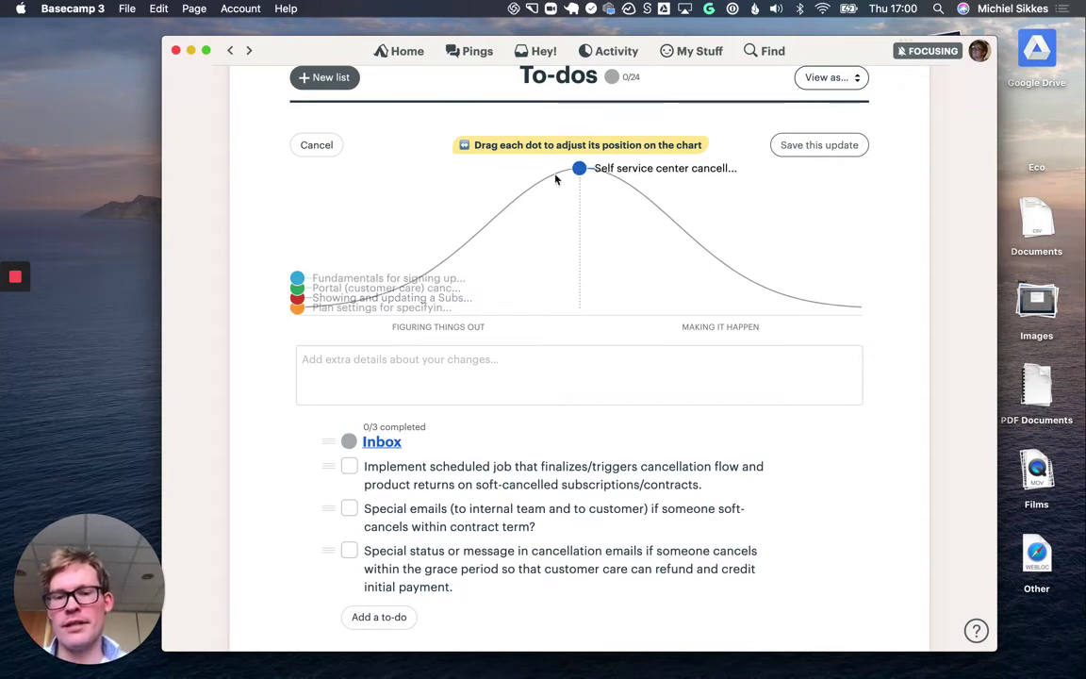
left_click_drag(579, 166, 546, 172)
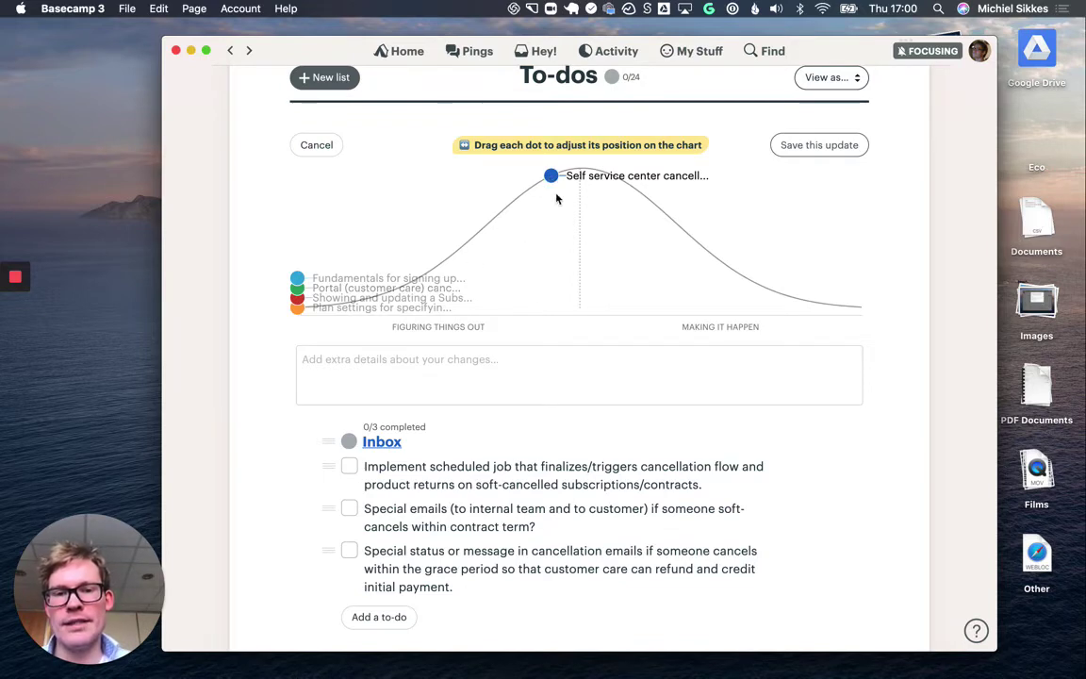
left_click_drag(548, 175, 838, 305)
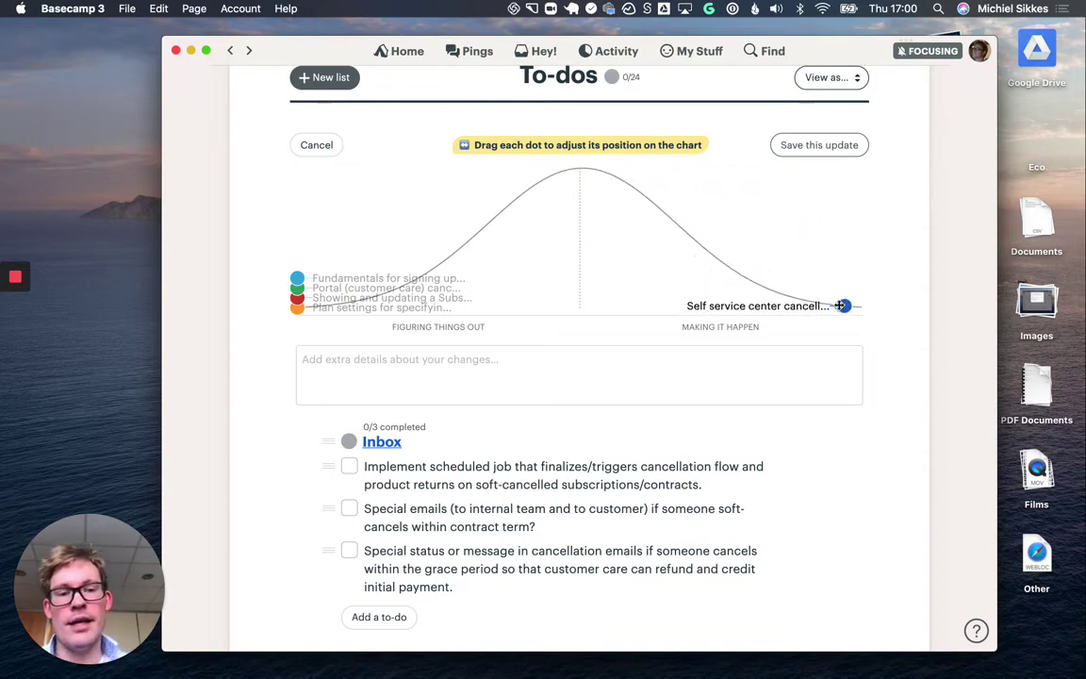
- Place the Fundamentals, Showing and updating, and Plan settings dots near the end of the hill, with the Portal cancellation dot partway down the Making it happen side
left_click_drag(297, 278, 827, 303)
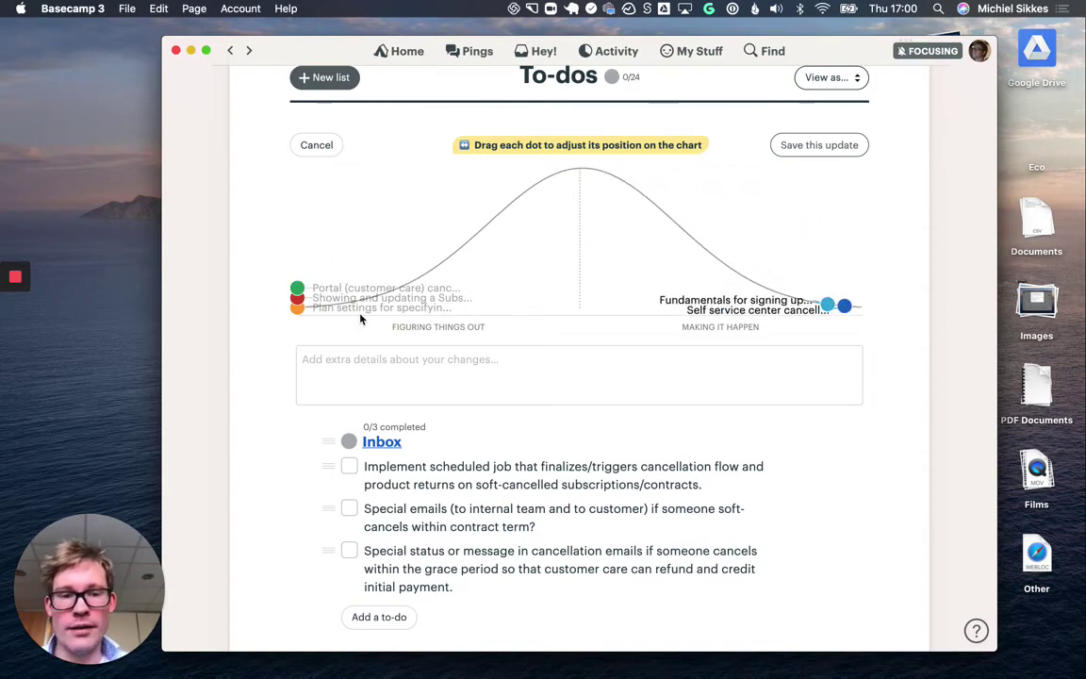
left_click_drag(291, 288, 782, 294)
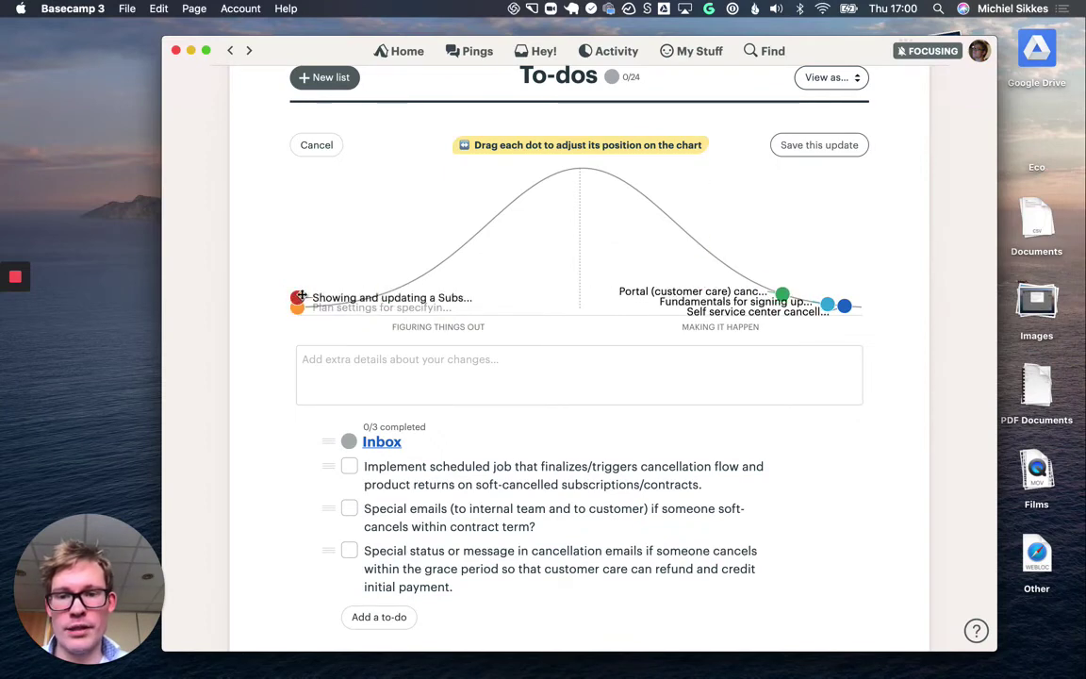
left_click_drag(296, 297, 725, 267)
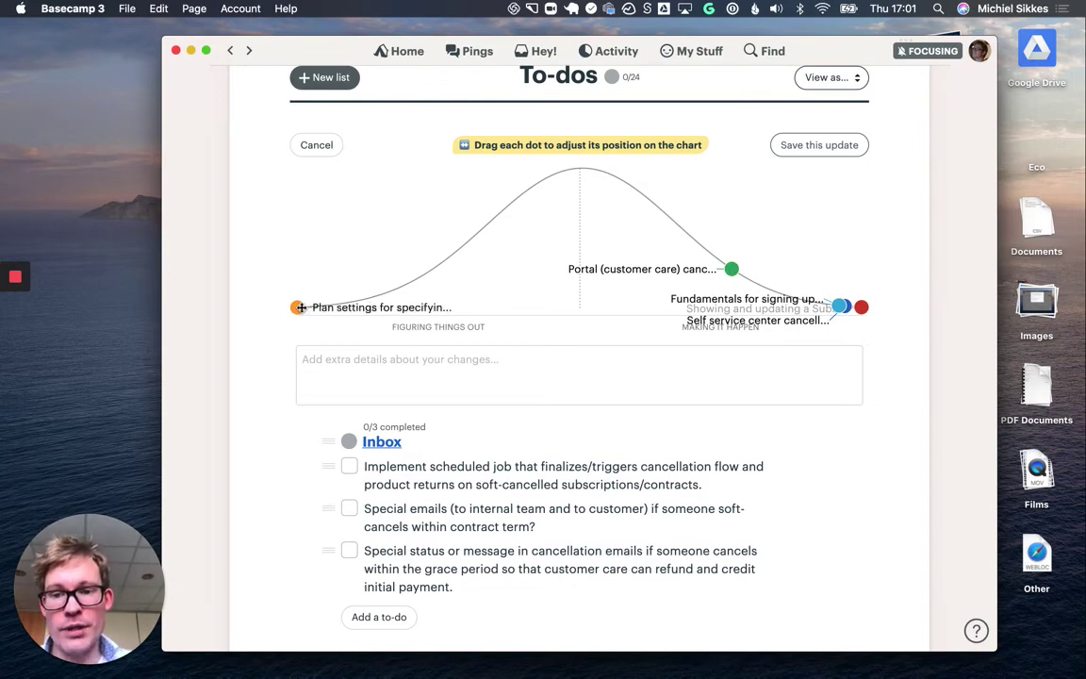
left_click_drag(300, 308, 963, 266)
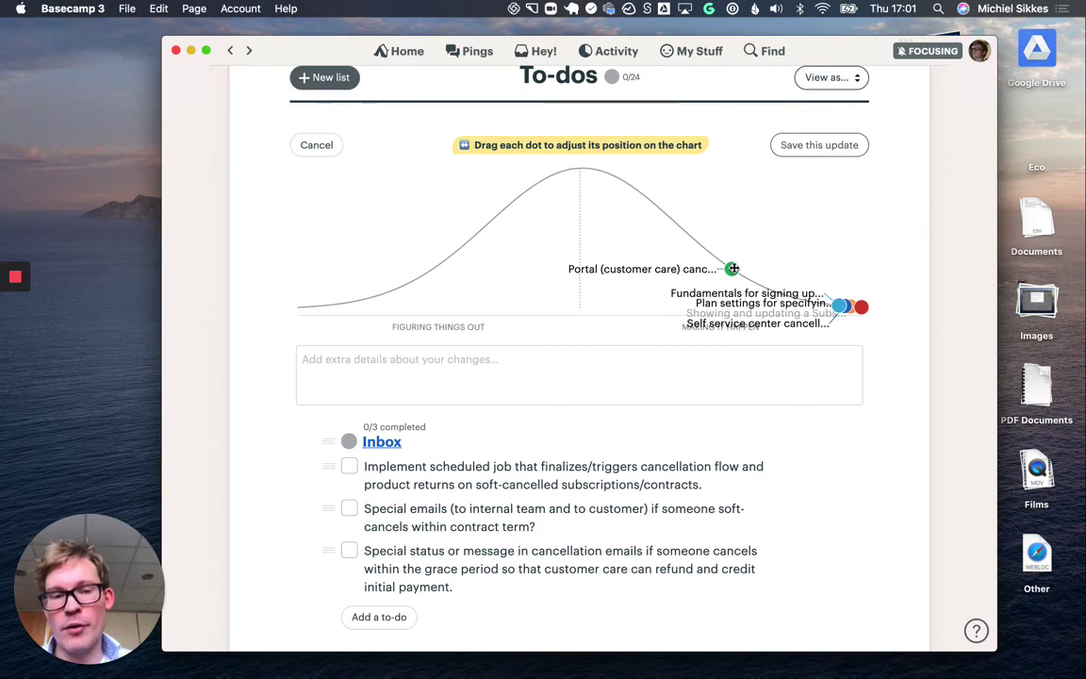
- Return all five scope dots to the start of the hill and cancel the hill chart update
left_click_drag(732, 269, 297, 307)
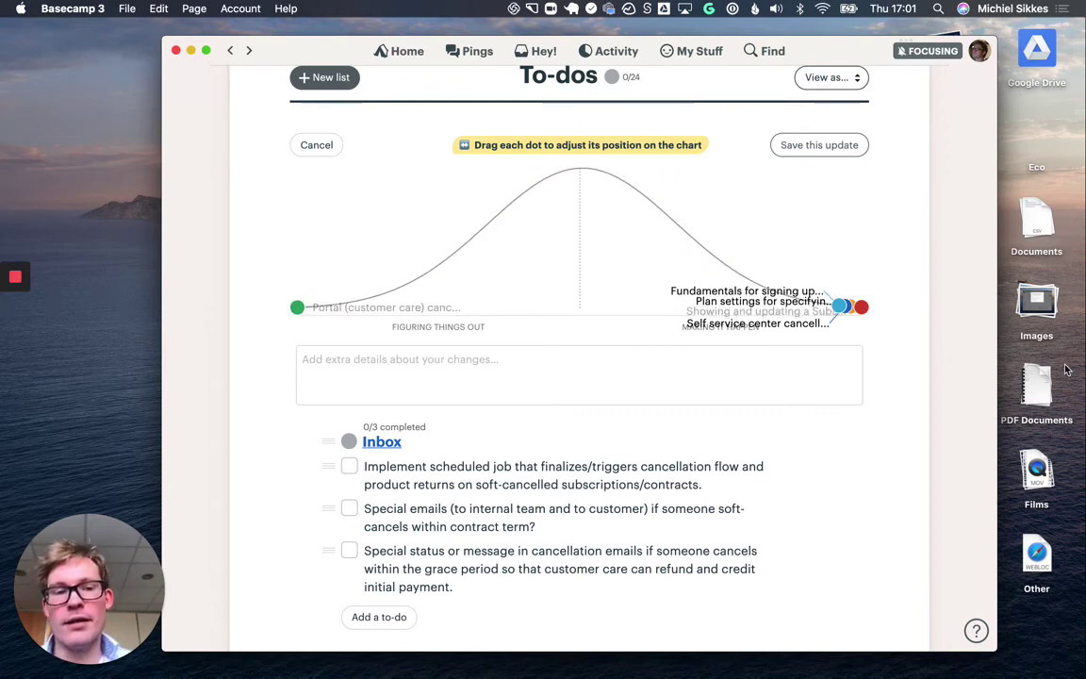
left_click_drag(841, 305, 297, 298)
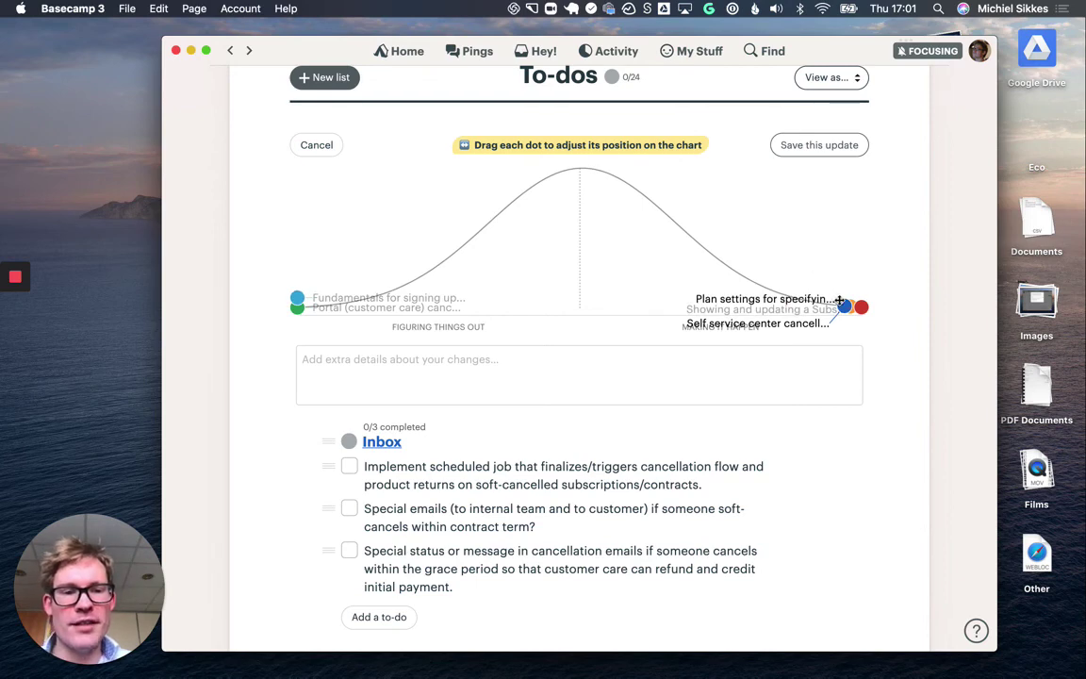
left_click_drag(839, 300, 438, 240)
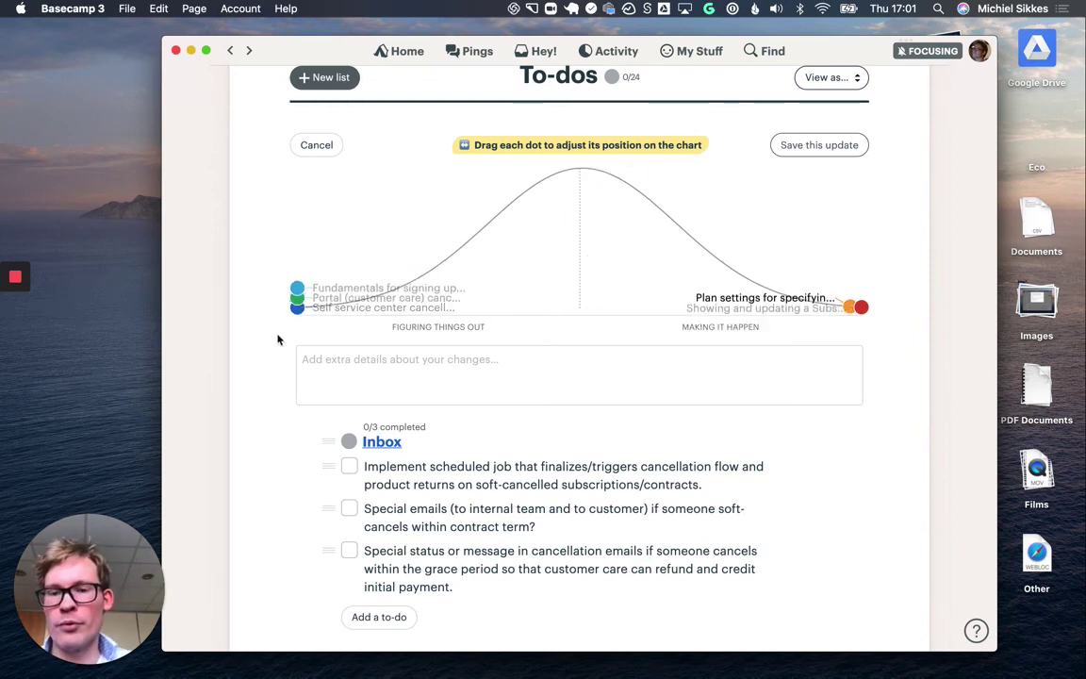
left_click_drag(860, 306, 297, 298)
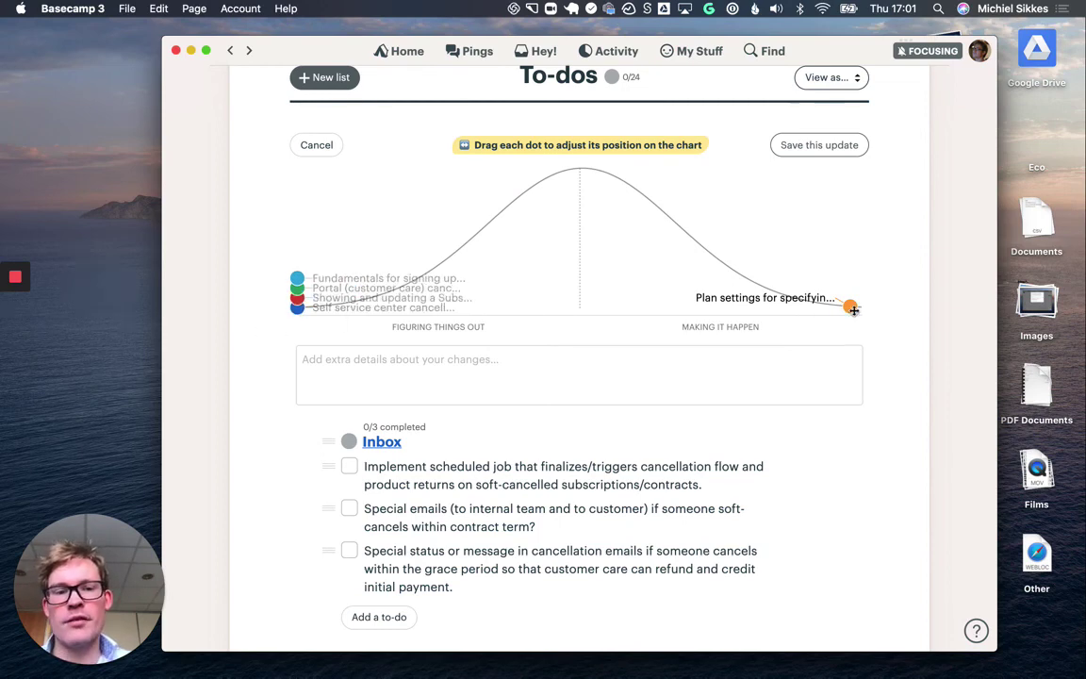
left_click_drag(861, 324, 283, 394)
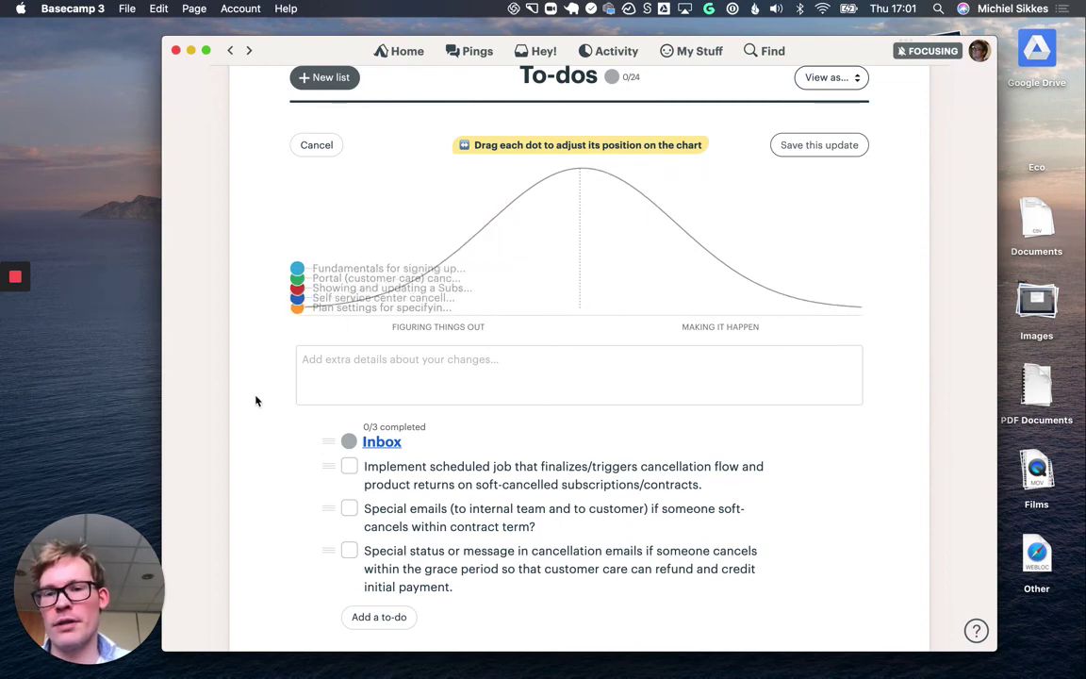
left_click(320, 147)
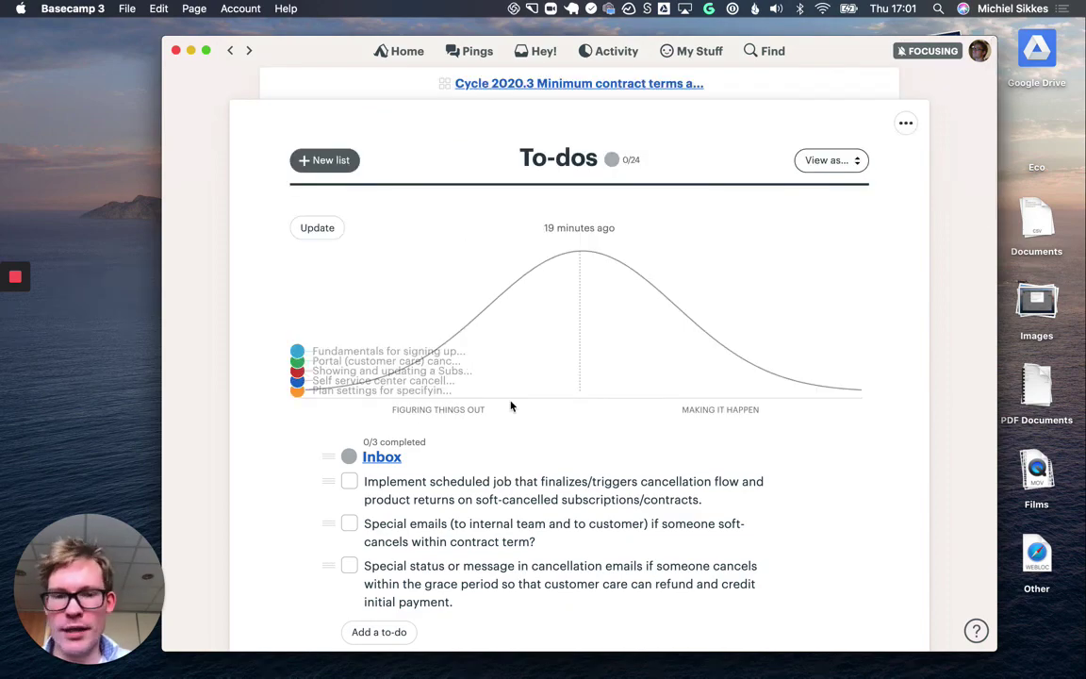
scroll(556, 377, "down", 10)
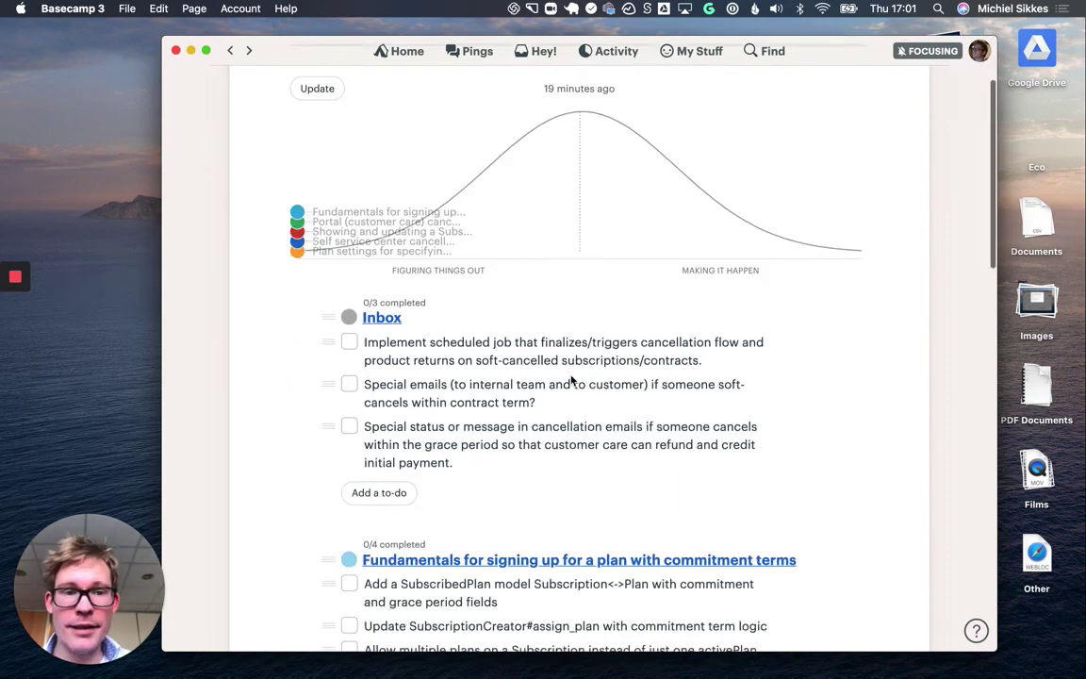
scroll(571, 380, "up", 10)
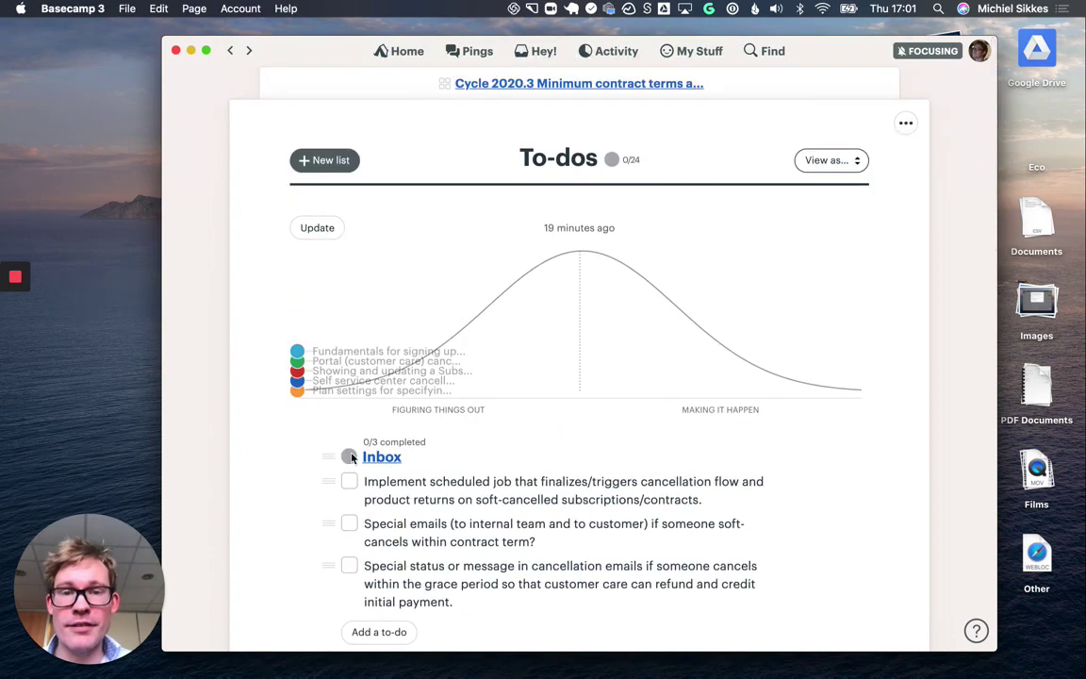